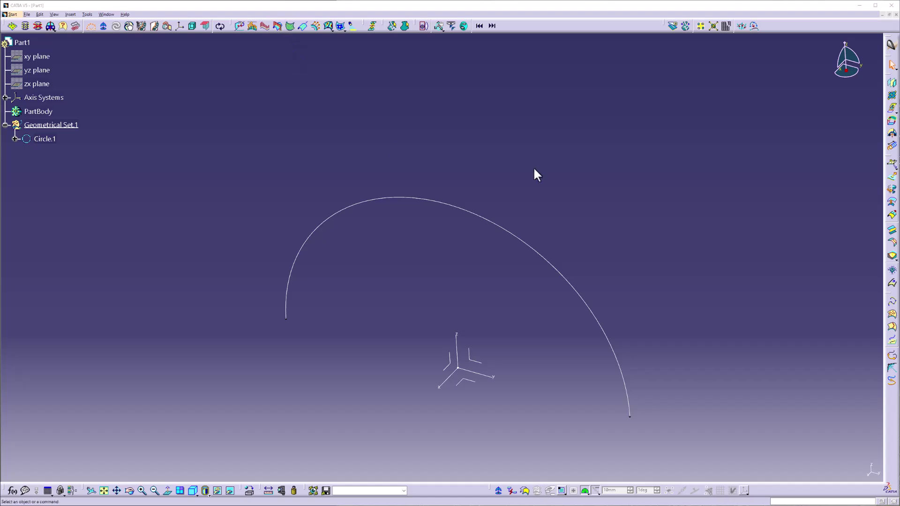
Convert the circular arc to editable spline Curve.2 with a 0.001 mm tolerance in the Converter Wizard.
left_click(892, 95)
left_click_drag(792, 299, 696, 238)
left_click(580, 294)
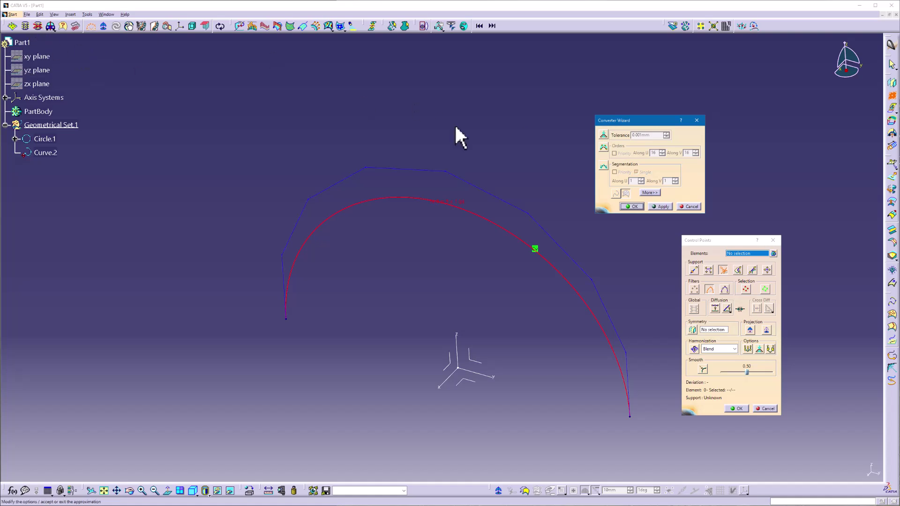
left_click(605, 134)
left_click(603, 147)
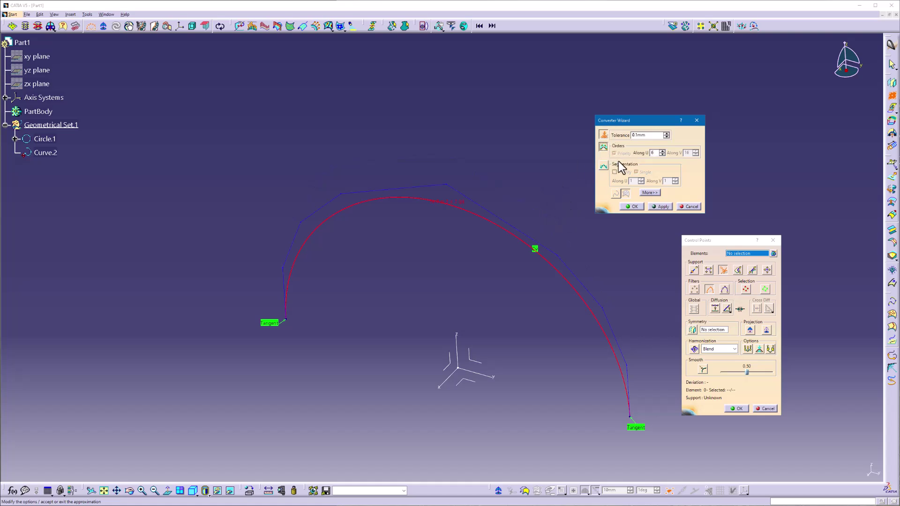
double_click(646, 136)
type(".001")
left_click(650, 193)
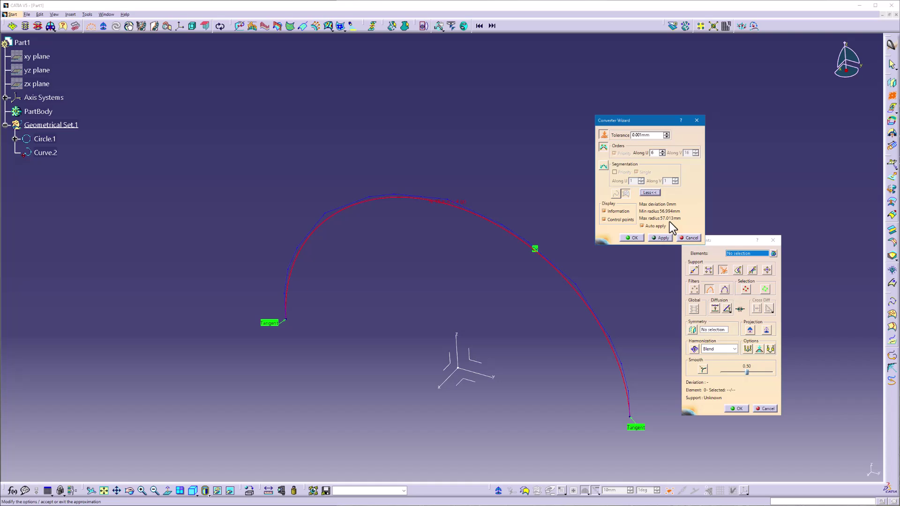
Accept the Curve.2 conversion, dismiss the non-NURBS notice, and end control-point editing.
left_click(640, 240)
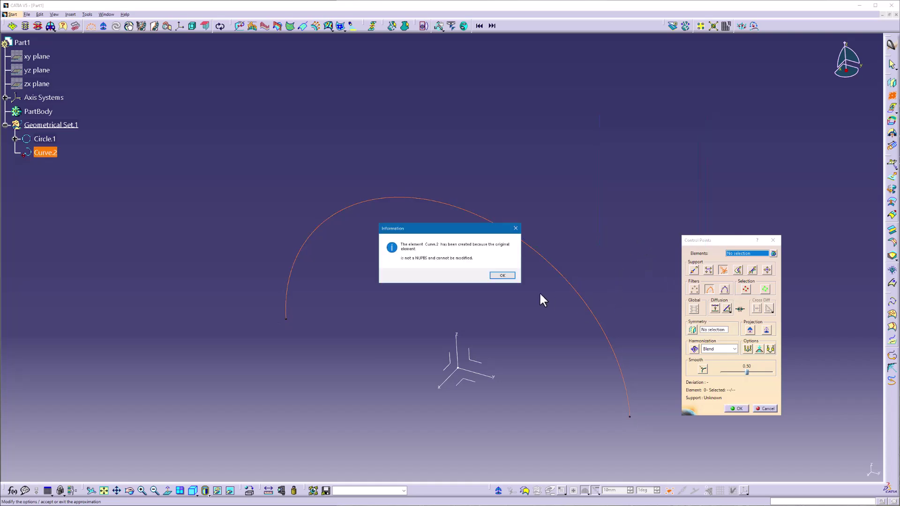
left_click(503, 276)
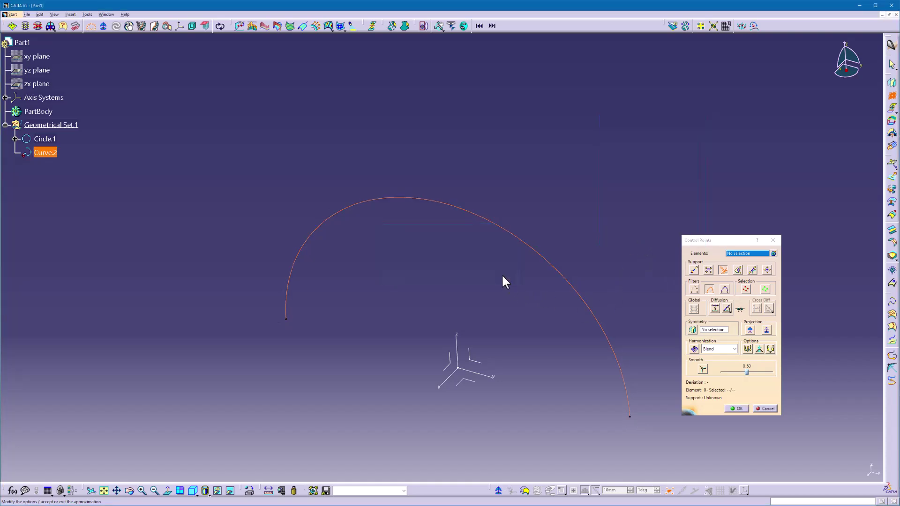
left_click(737, 409)
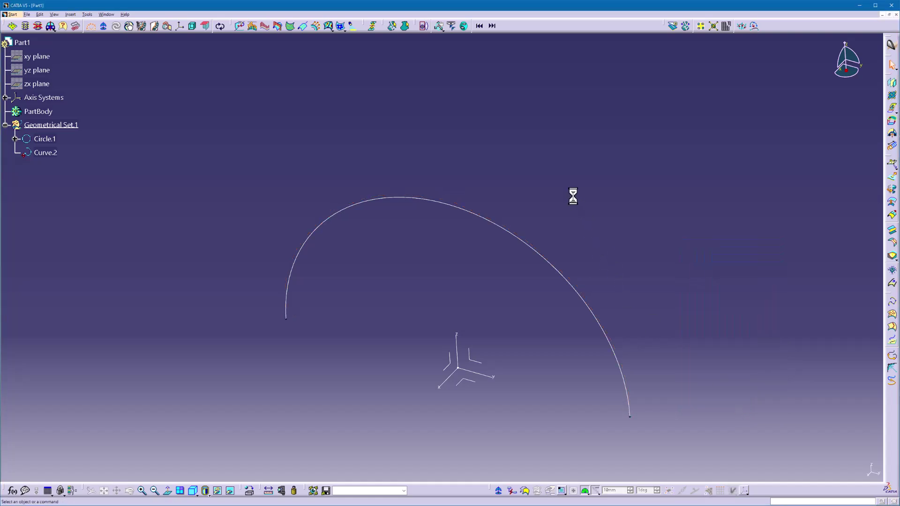
Turn on control points and segmentation for Curve.2 and orbit to face the arc.
left_click(45, 153)
left_click(193, 202)
left_click(45, 152)
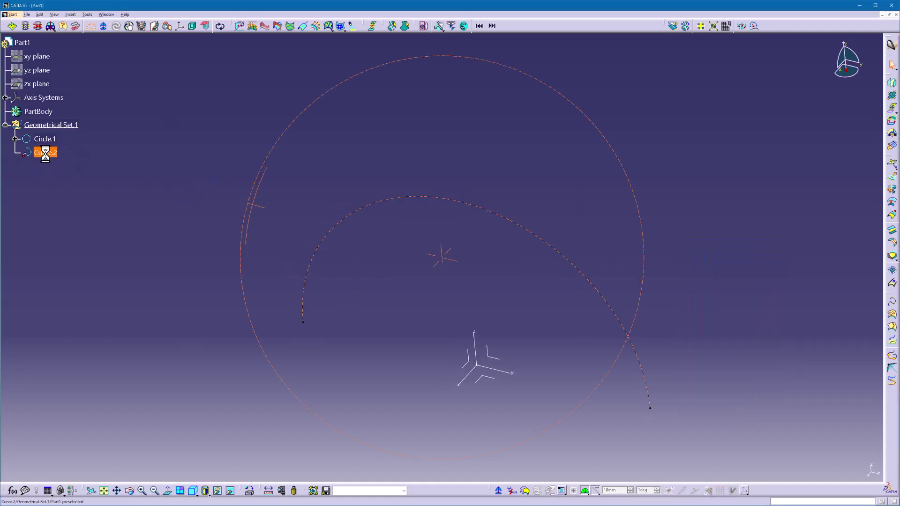
left_click(62, 26)
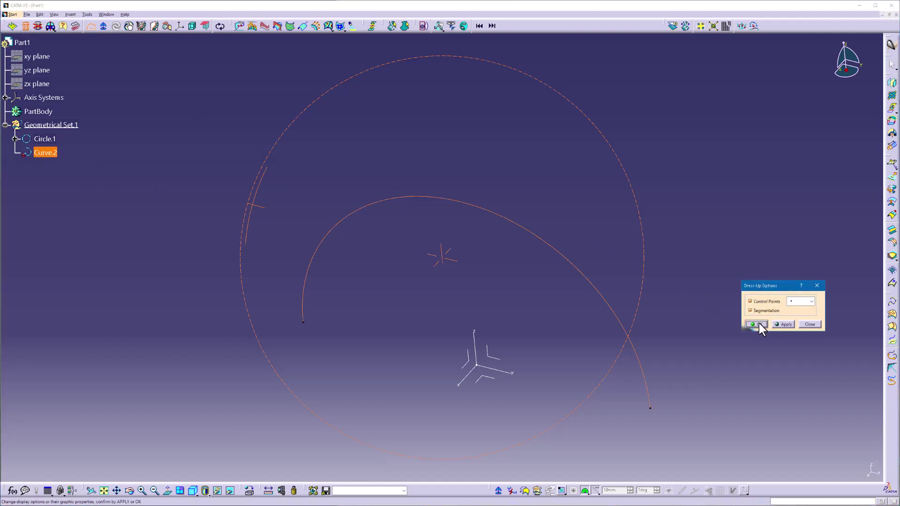
left_click(759, 324)
middle_click_drag(456, 269, 499, 198)
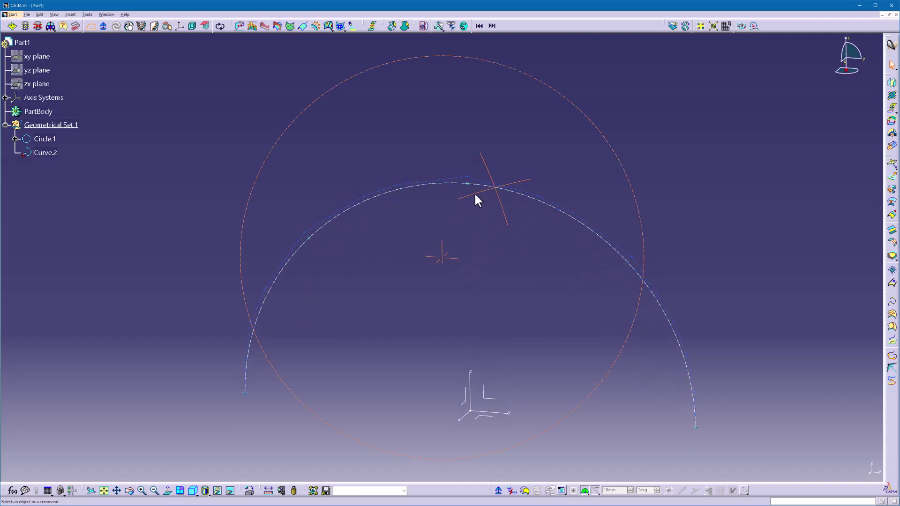
middle_click_drag(471, 191, 443, 255)
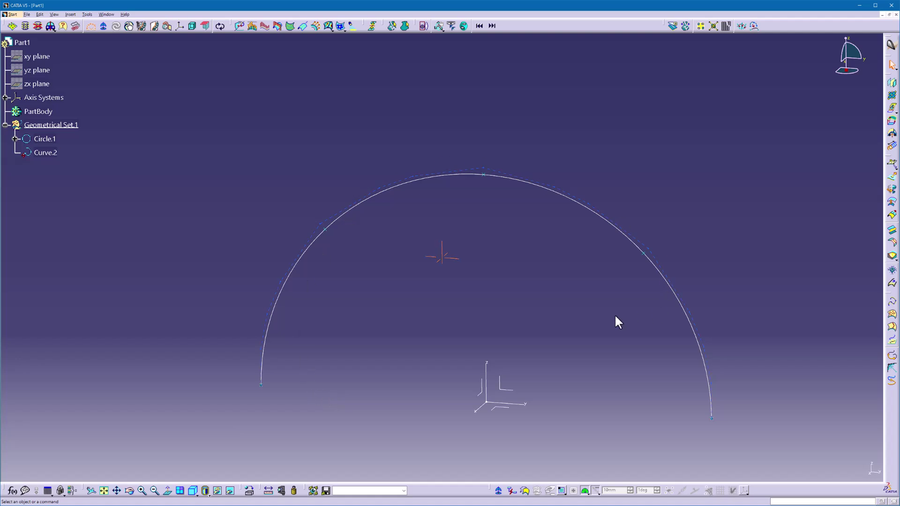
Hide Circle.1 so only Curve.2 remains visible.
left_click(45, 139)
right_click(47, 138)
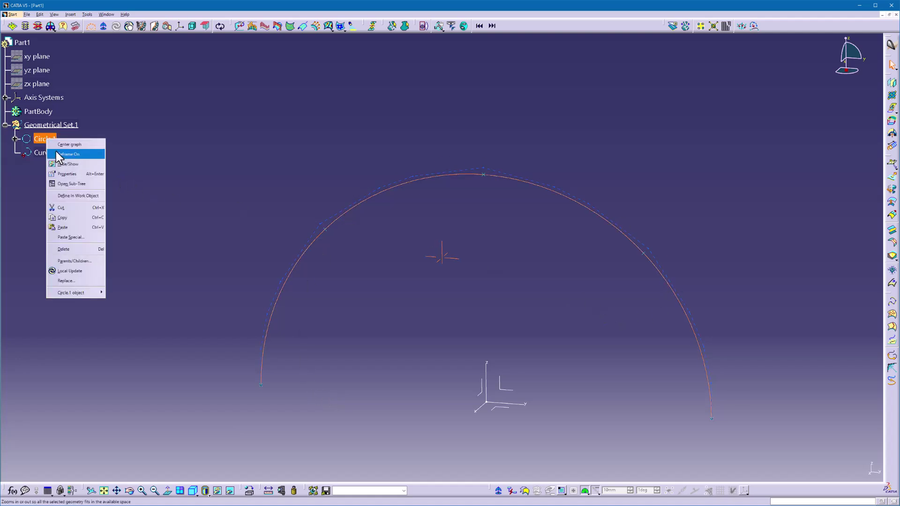
left_click(55, 161)
middle_click_drag(430, 267, 383, 213)
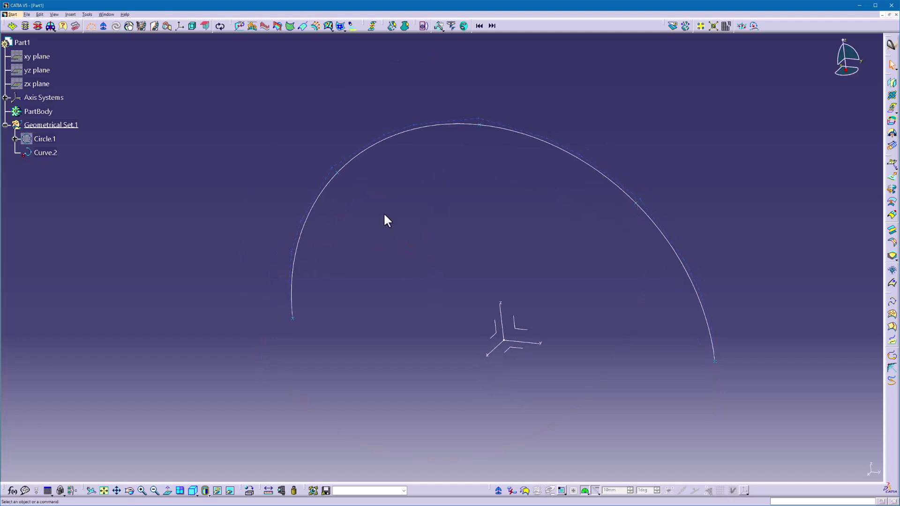
Show a porcupine comb on Curve.2 with logarithmic scale, amplitude /2, density X2, curvilinear spacing.
left_click(272, 29)
left_click(521, 135)
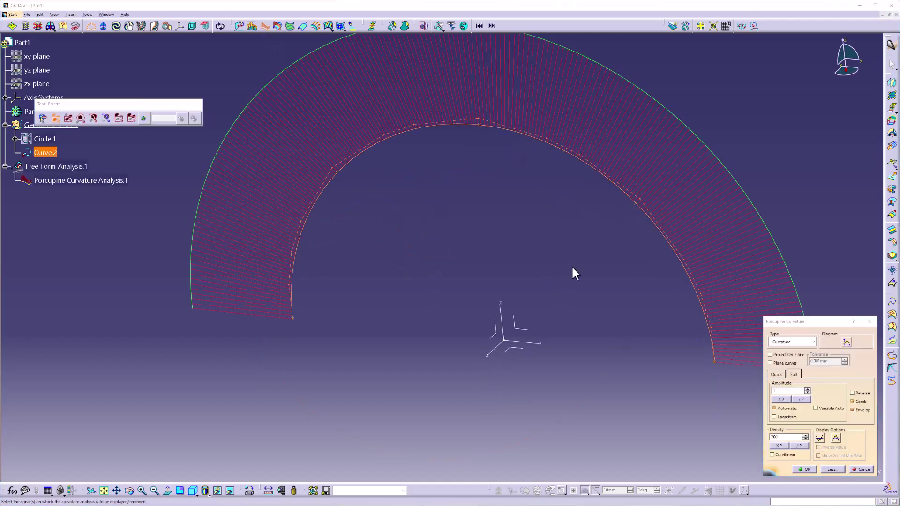
mouse_move(572, 266)
middle_mouse_down()
mouse_move(601, 284)
mouse_move(459, 326)
middle_mouse_up()
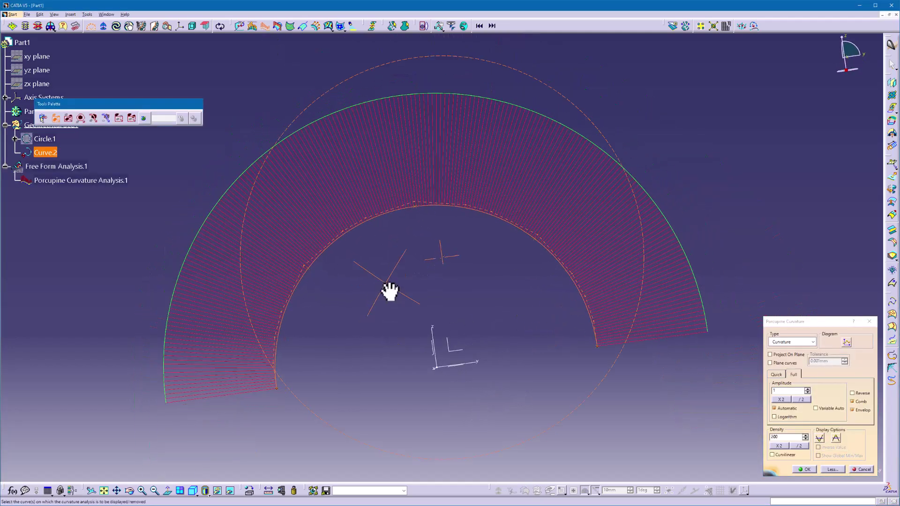
mouse_move(388, 288)
middle_mouse_down()
mouse_move(528, 323)
mouse_move(519, 336)
middle_mouse_up()
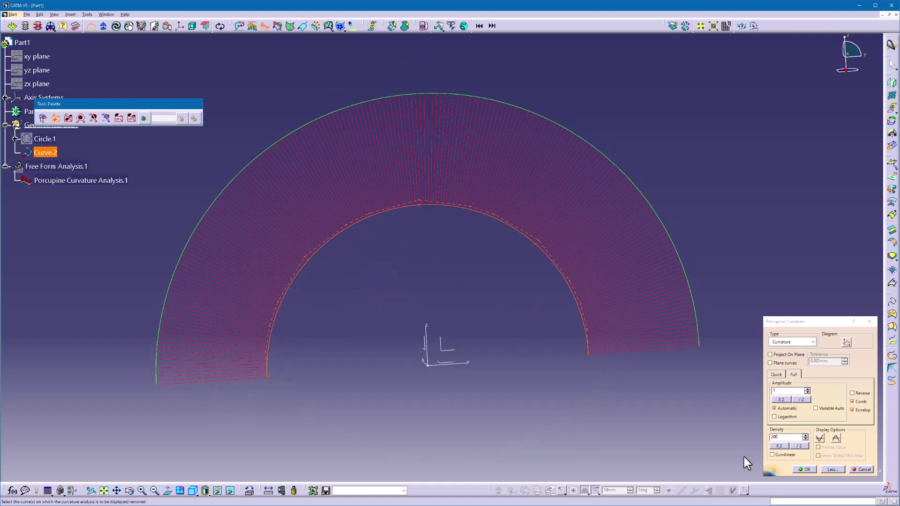
left_click(773, 417)
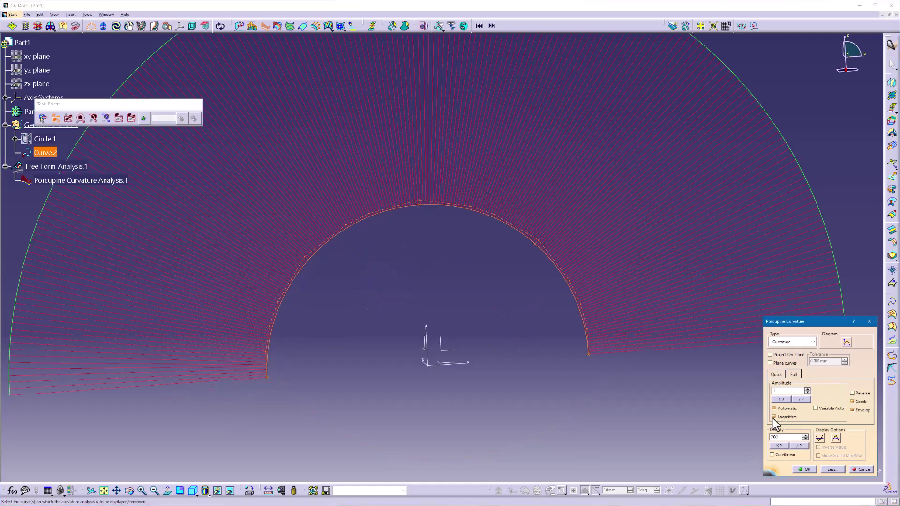
left_click(802, 400)
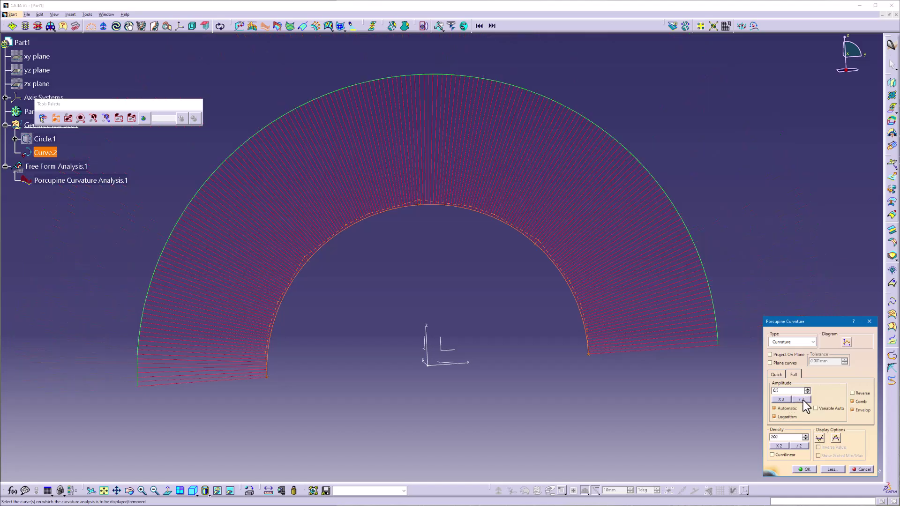
left_click(781, 446)
left_click(773, 455)
middle_click_drag(630, 437, 516, 368)
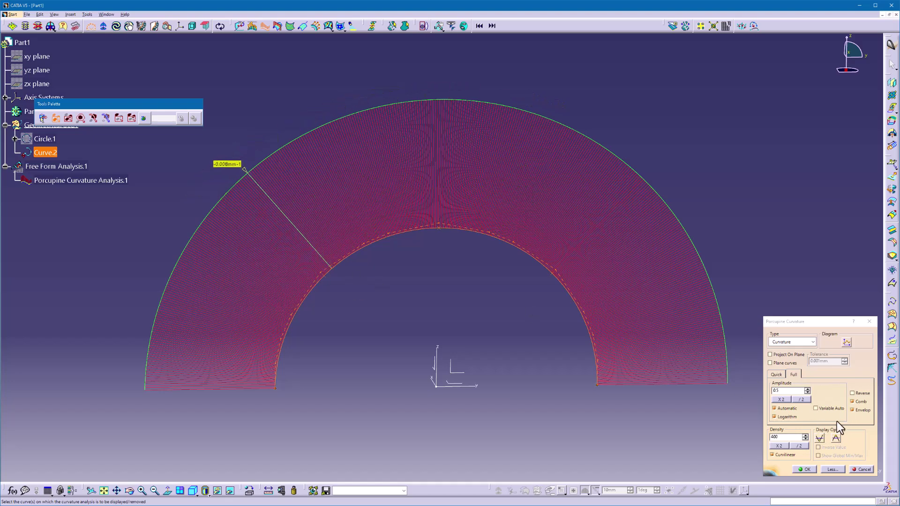
Switch the comb to reversed radius and halve its amplitude repeatedly.
left_click(793, 343)
left_click(787, 357)
left_click(865, 395)
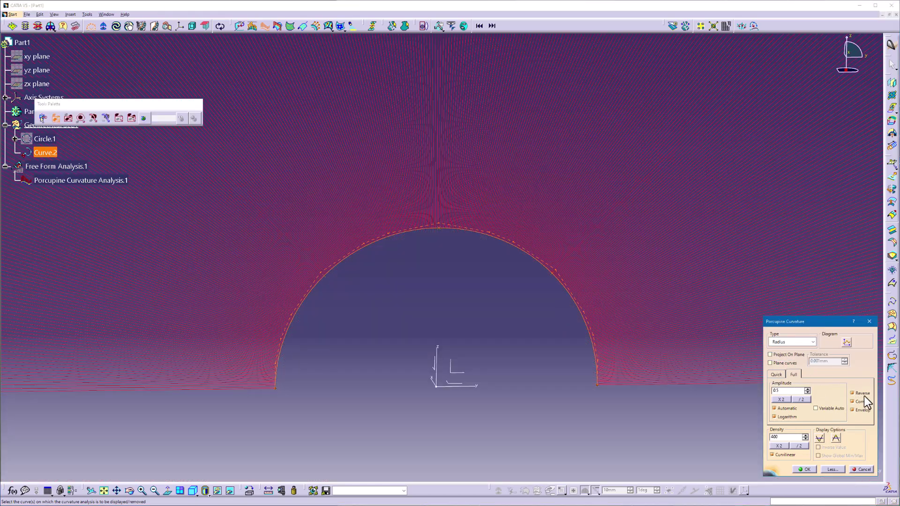
left_click(801, 400)
left_click(801, 399)
left_click(801, 400)
left_click(801, 399)
left_click(799, 400)
left_click(799, 400)
left_click(799, 399)
Turn off automatic amplitude, reset and double it, and label minimum radius values (1.763 mm).
left_click(799, 399)
left_click(800, 400)
left_click(799, 399)
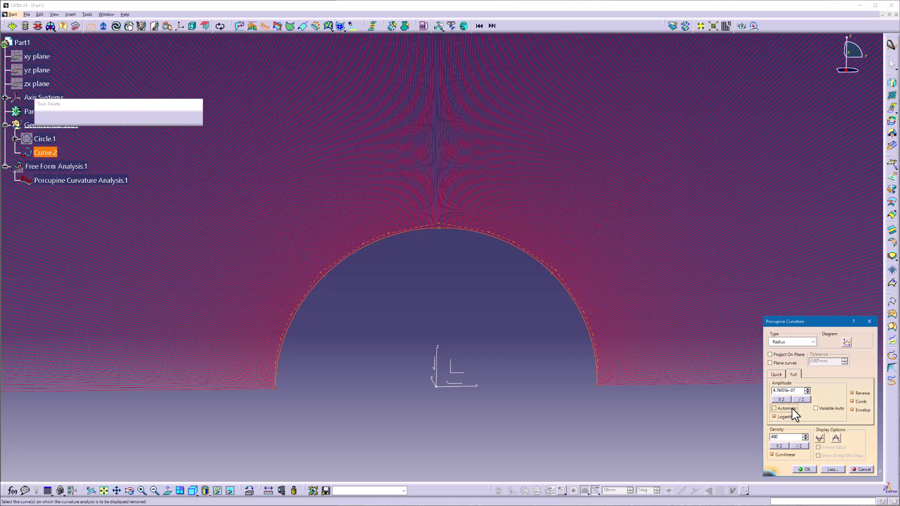
left_click(806, 398)
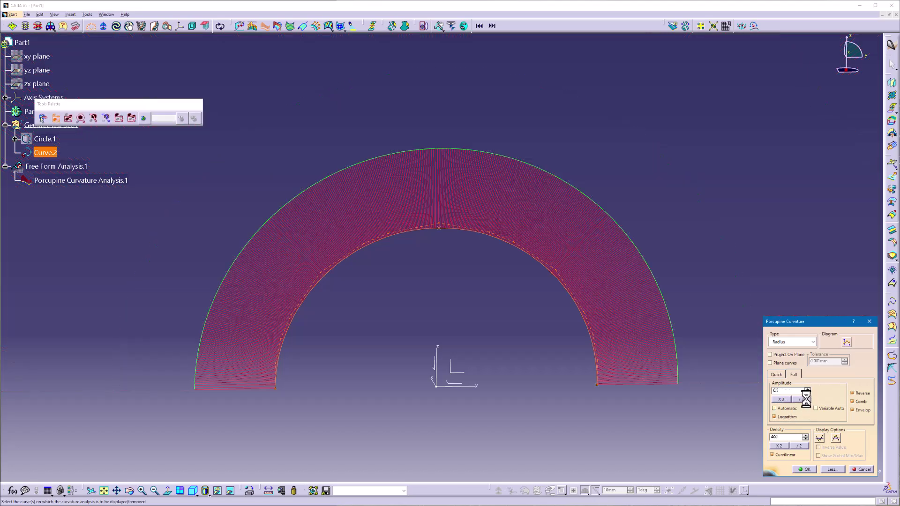
left_click(806, 399)
left_click(782, 401)
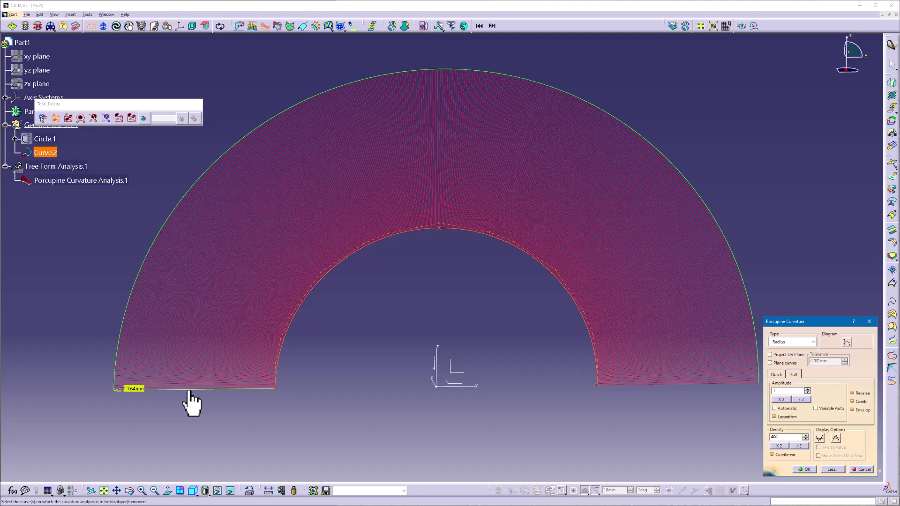
left_click(821, 438)
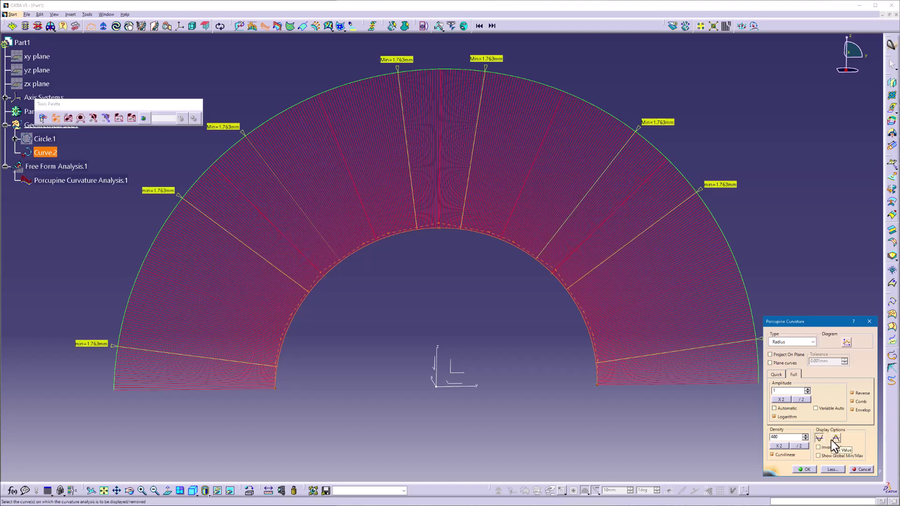
Display maximum radius values on the Curve.2 porcupine comb.
left_click(839, 438)
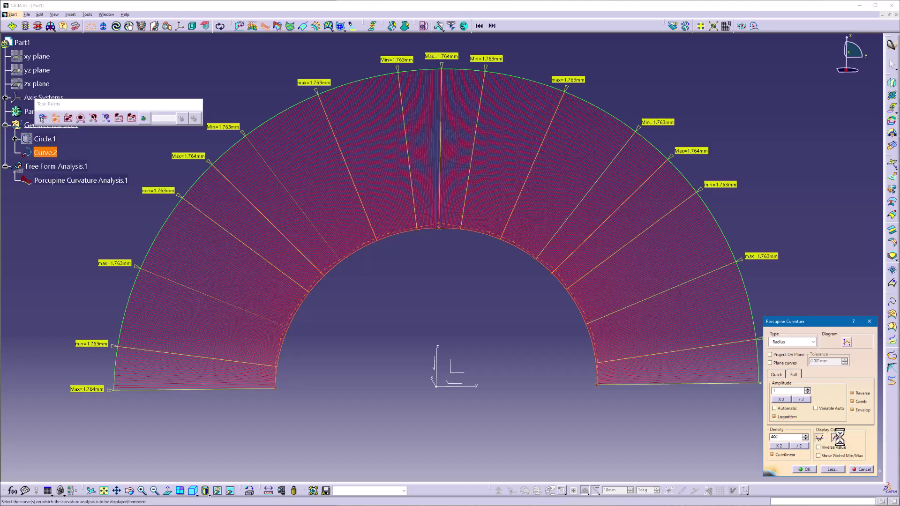
mouse_move(137, 285)
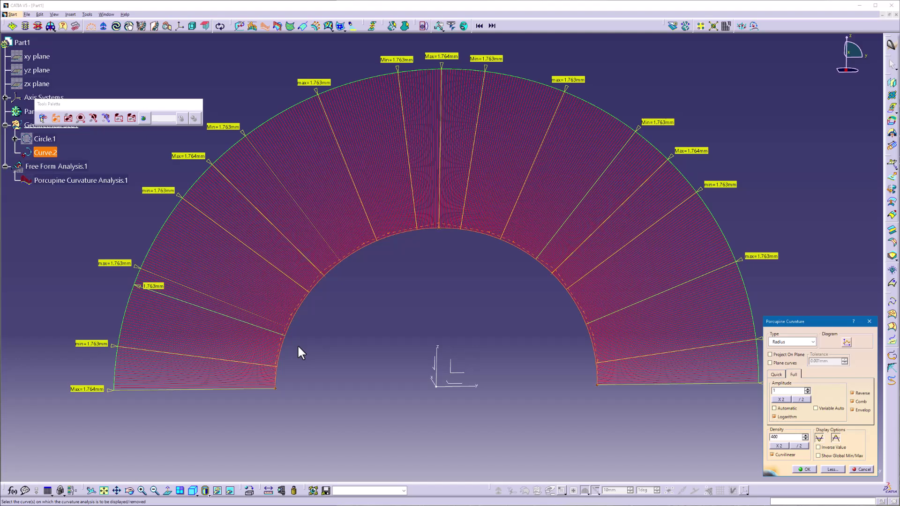
Close the curvature analysis, hide Curve.2 and show Circle.1 again.
key("Escape")
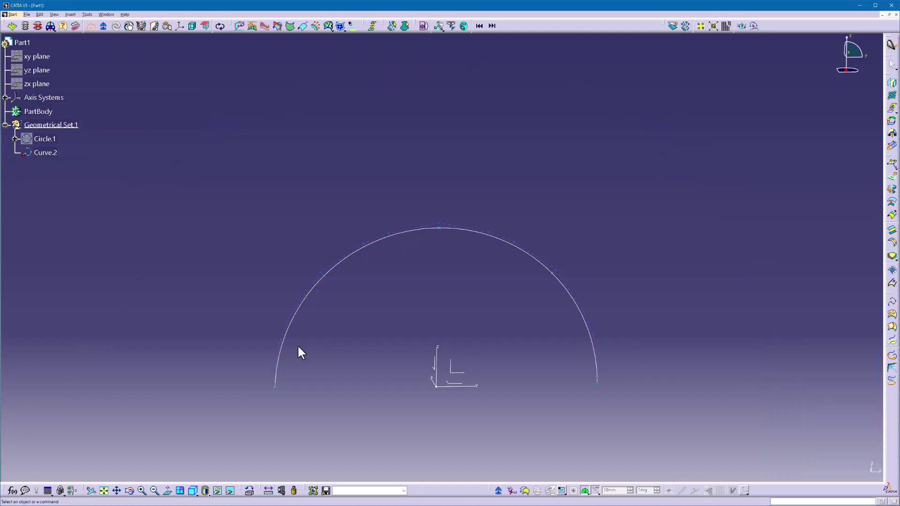
left_click(40, 149)
right_click(41, 149)
left_click(63, 173)
left_click(44, 139)
right_click(43, 139)
left_click(65, 164)
mouse_move(513, 314)
middle_mouse_down()
mouse_move(403, 364)
mouse_move(417, 322)
middle_mouse_up()
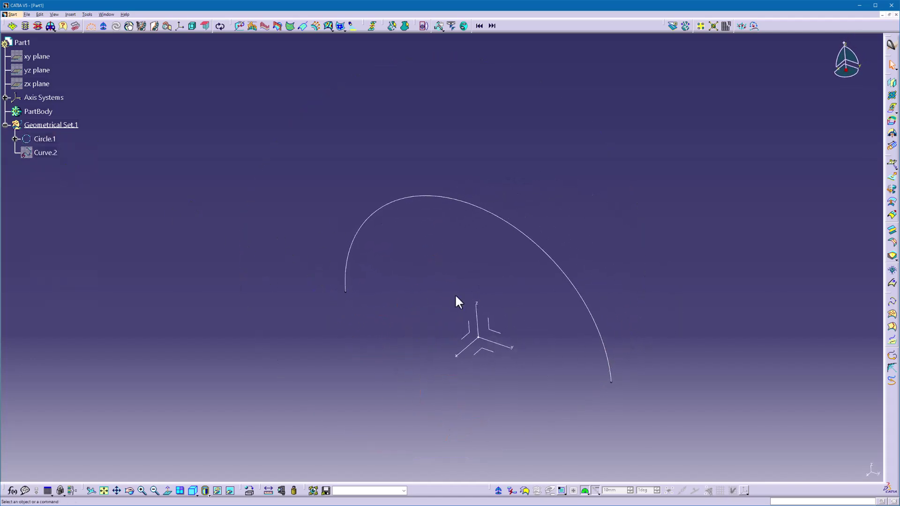
Switch to Generative Shape Design and create Plane.2 offset from the YZ plane.
left_click(14, 15)
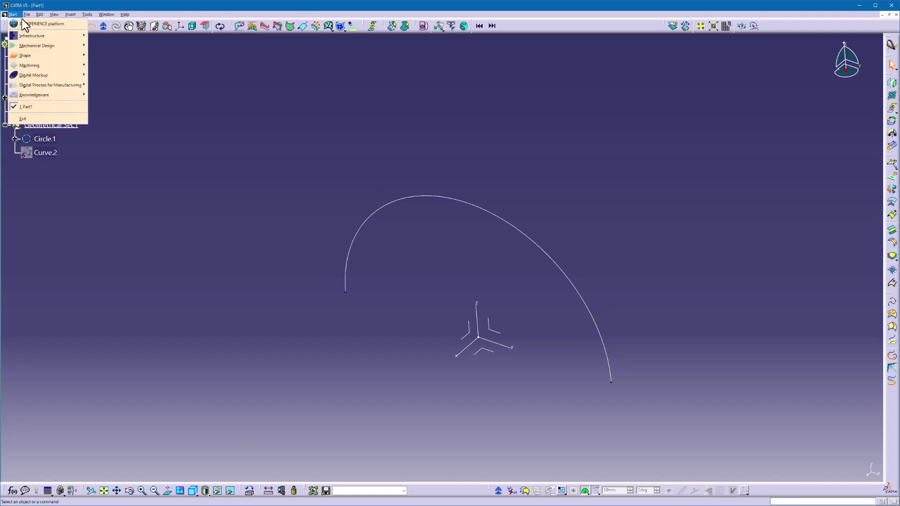
mouse_move(25, 55)
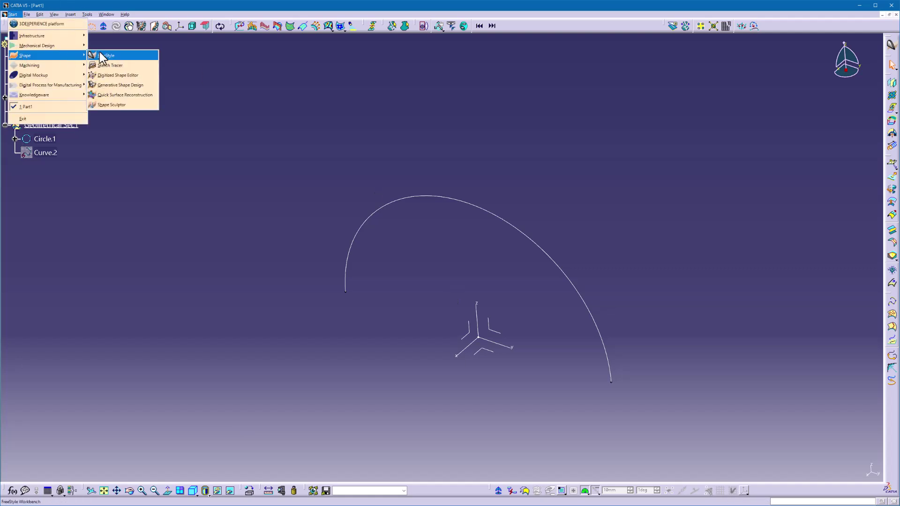
left_click(112, 77)
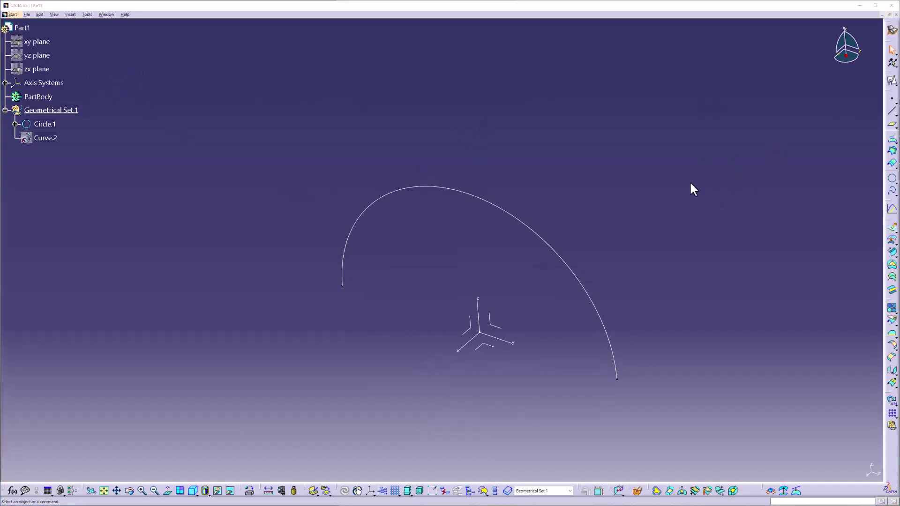
left_click(892, 127)
left_click(491, 321)
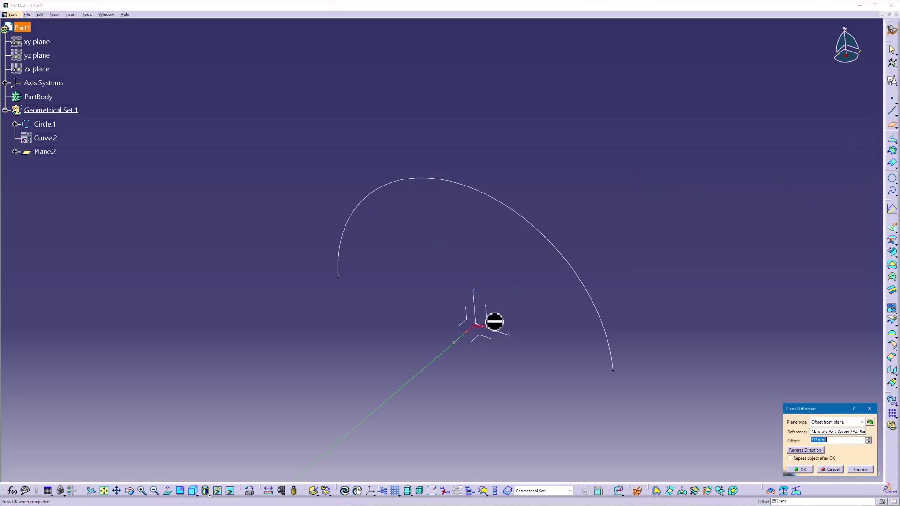
left_click(801, 469)
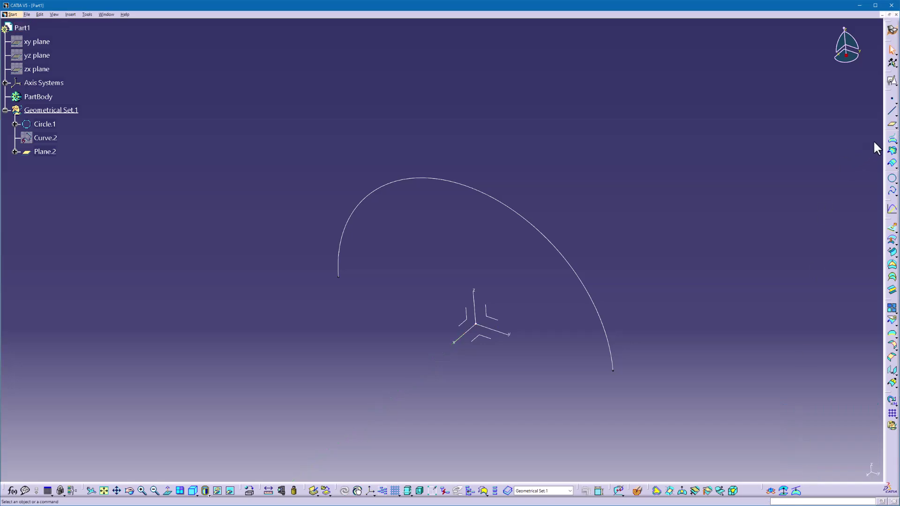
Create Circle.3, a 57 mm half-circle centred at the origin on Plane.2.
left_click(893, 177)
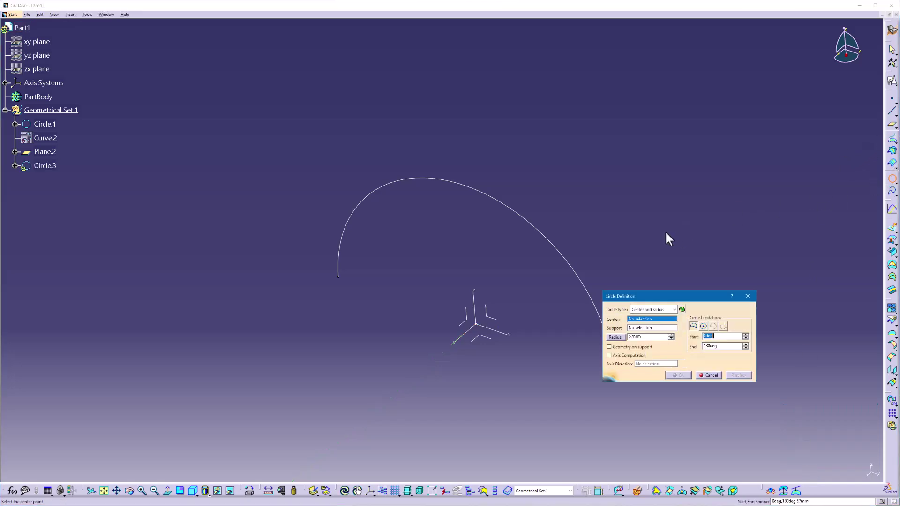
middle_click_drag(661, 239, 491, 271)
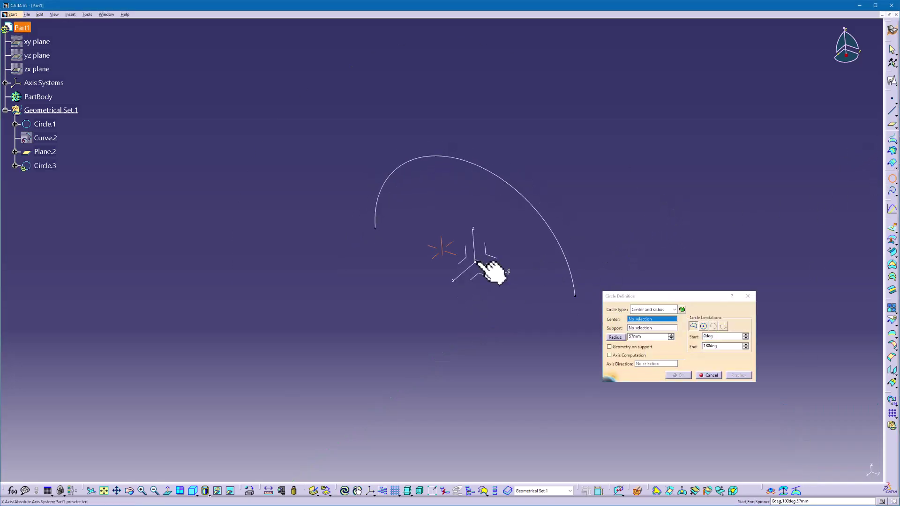
left_click(475, 261)
middle_click_drag(378, 321, 370, 327, "ctrl")
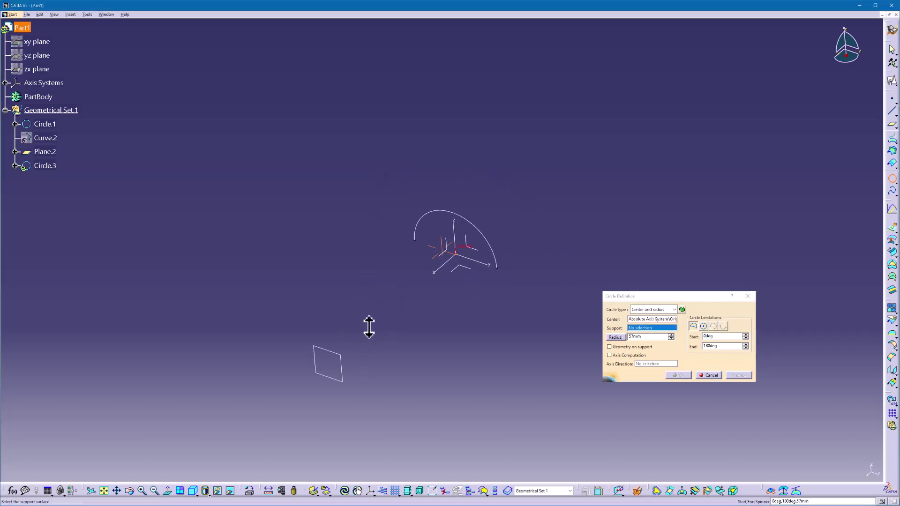
left_click(336, 358)
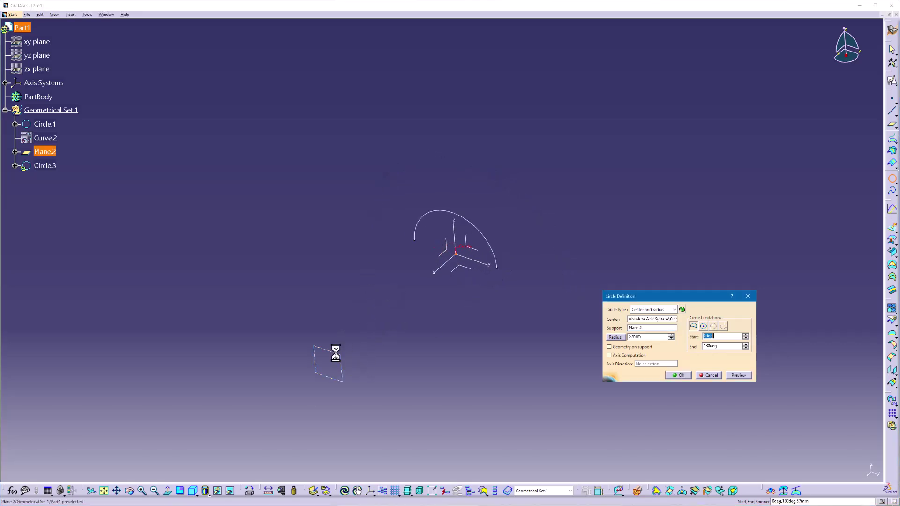
left_click(643, 347)
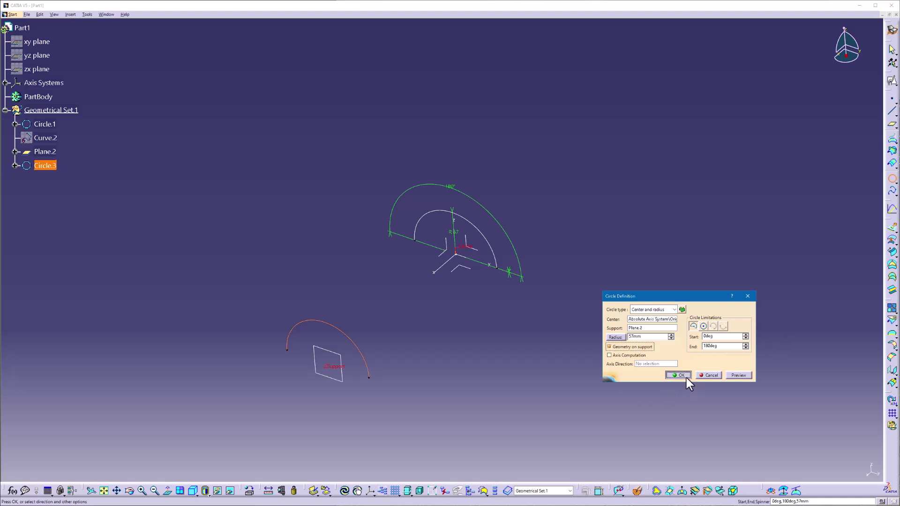
left_click(680, 375)
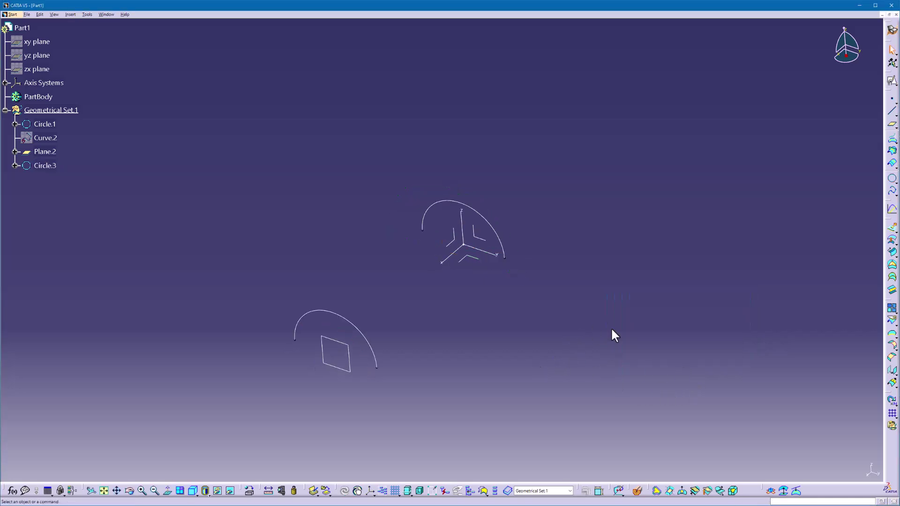
Loft Multi-sections Surface.1 from Circle.1 to Circle.3, then select and centre it.
left_click(892, 282)
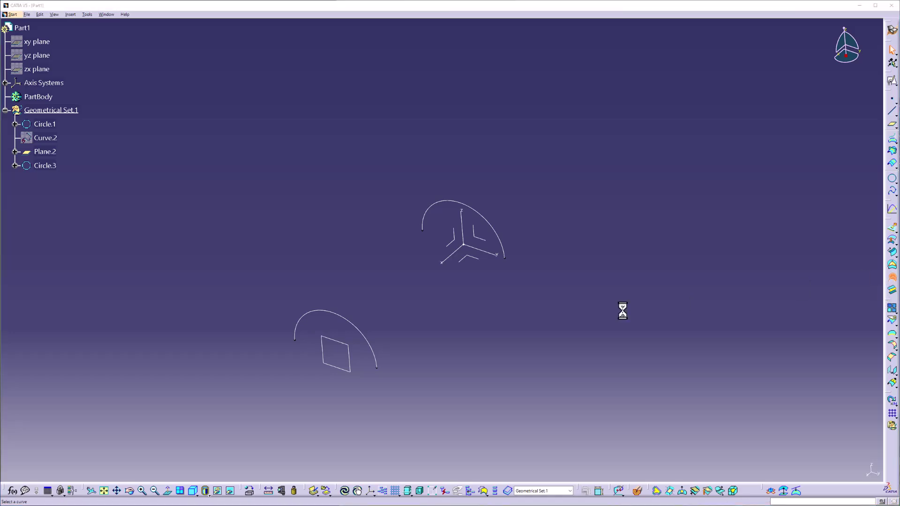
left_click(502, 247)
left_click(381, 365)
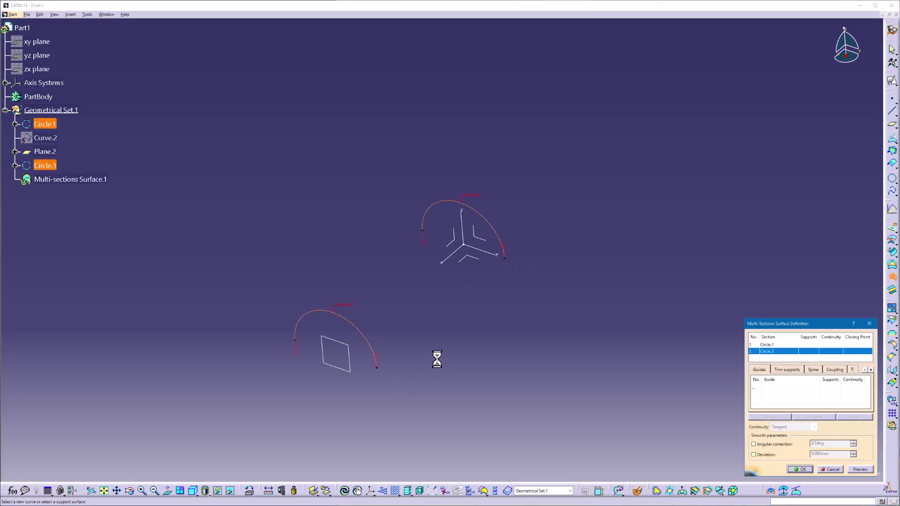
left_click(799, 470)
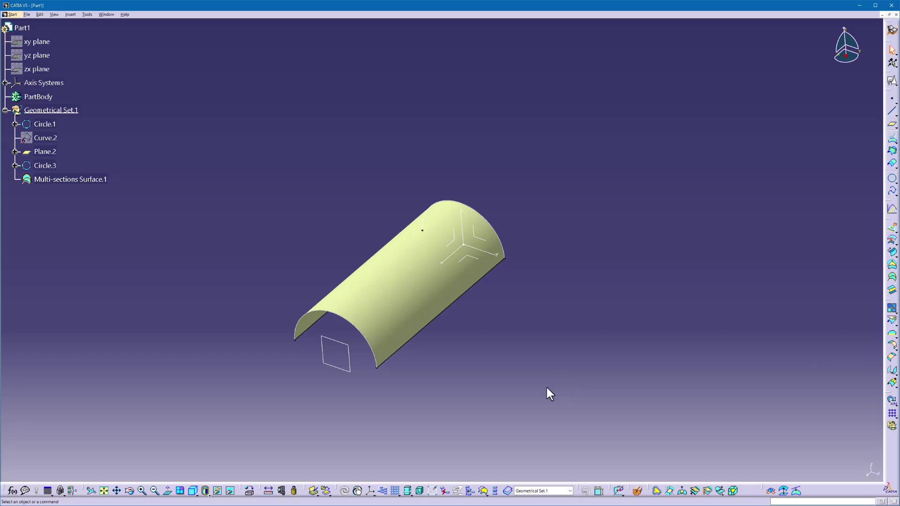
left_click(401, 310)
mouse_move(465, 381)
middle_mouse_down()
mouse_move(479, 358)
mouse_move(462, 385)
middle_mouse_up()
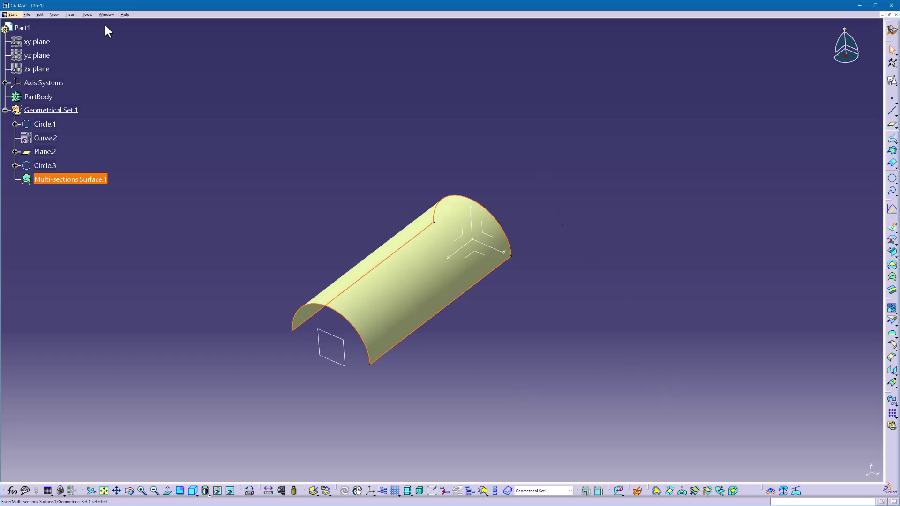
Show control points and segmentation on Multi-sections Surface.1 via Dress-Up Options.
left_click(71, 14)
mouse_move(85, 180)
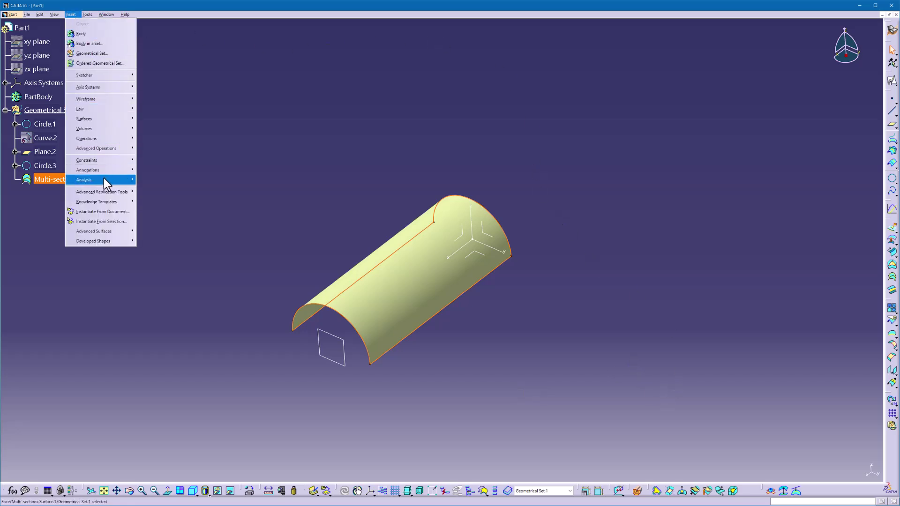
left_click(175, 243)
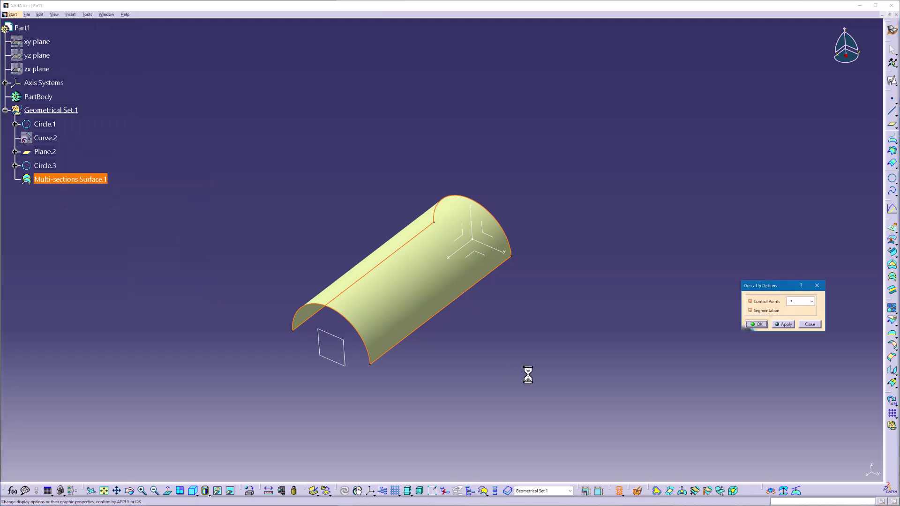
left_click(786, 324)
mouse_move(532, 359)
middle_mouse_down()
mouse_move(503, 317)
mouse_move(569, 275)
middle_mouse_up()
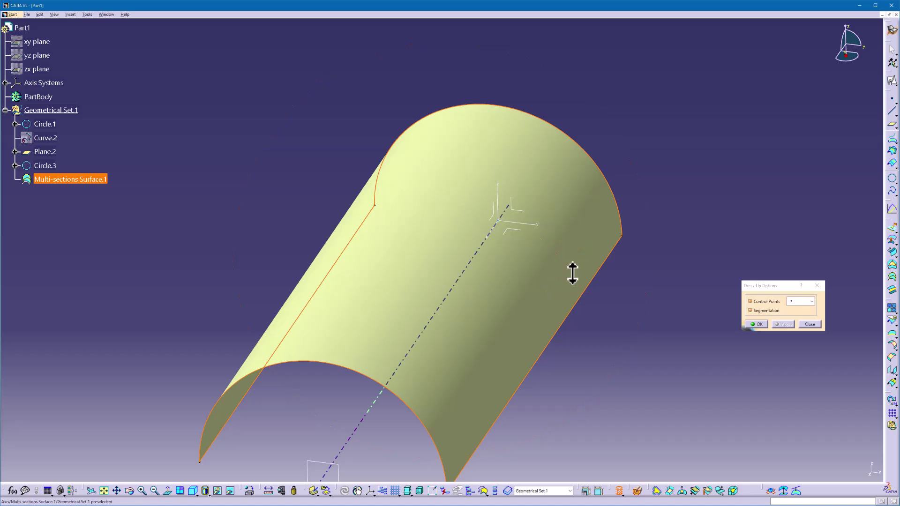
left_click(756, 324)
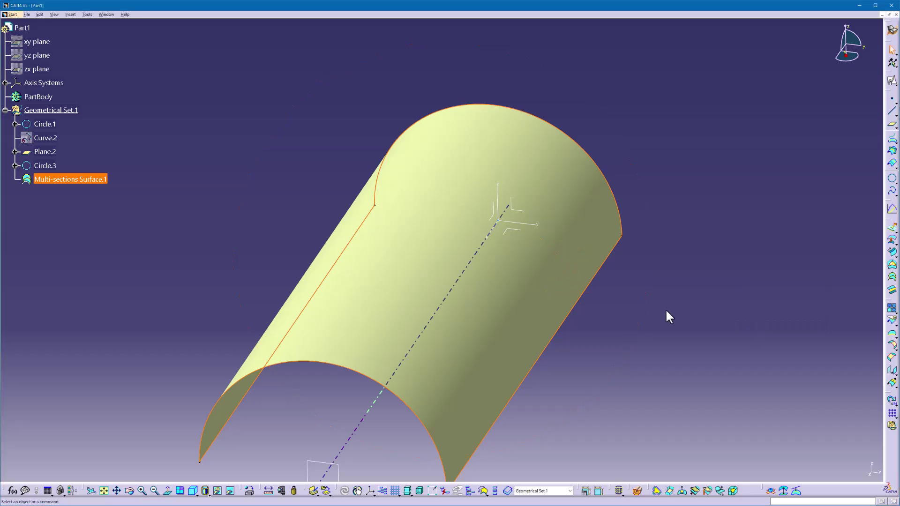
mouse_move(586, 361)
middle_mouse_down()
mouse_move(585, 337)
mouse_move(567, 371)
middle_mouse_up()
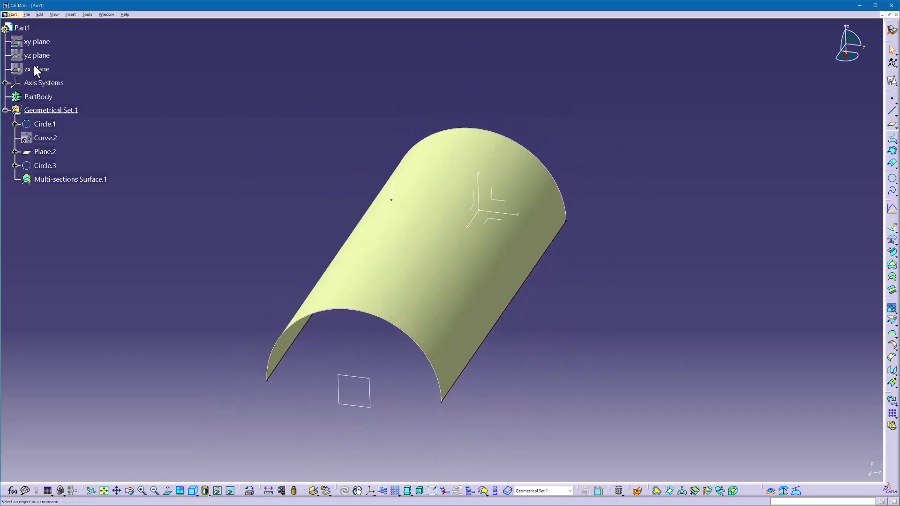
In FreeStyle, set up converting the multi-sections surface with a custom tolerance and More options.
left_click(14, 14)
mouse_move(26, 56)
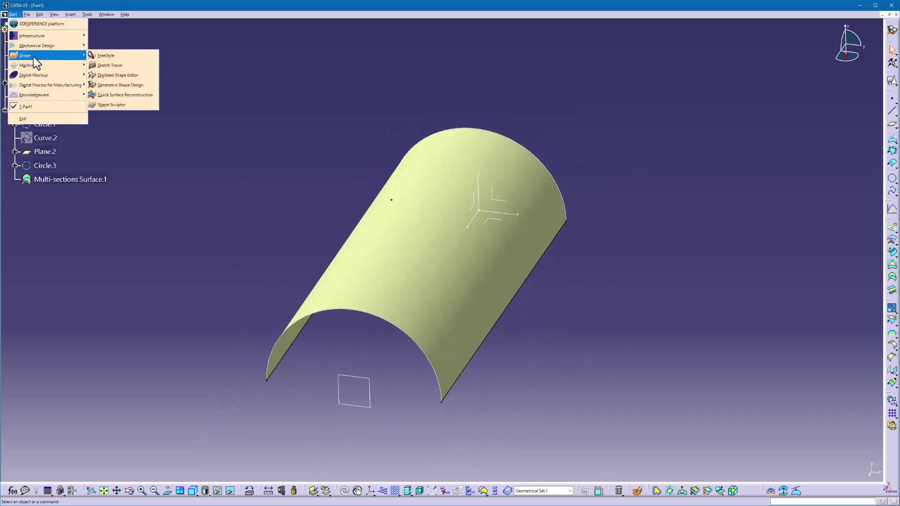
left_click(107, 56)
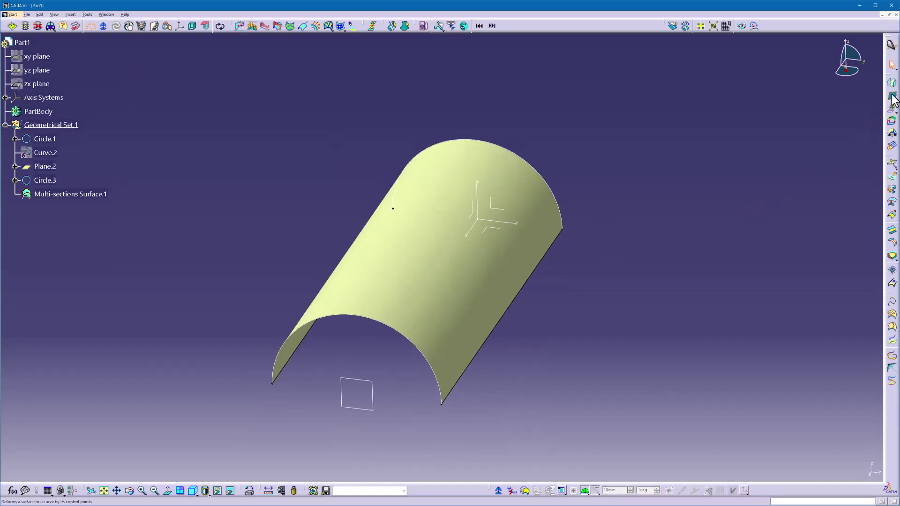
left_click(892, 95)
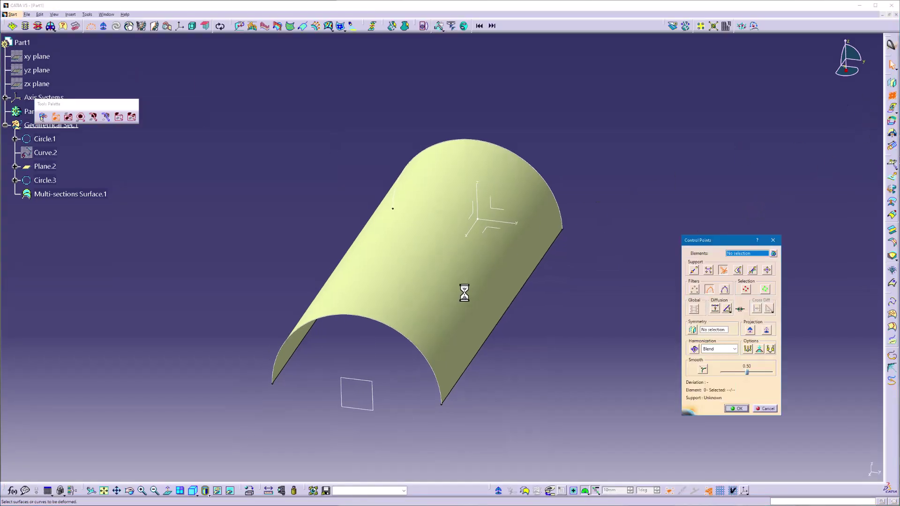
left_click(488, 296)
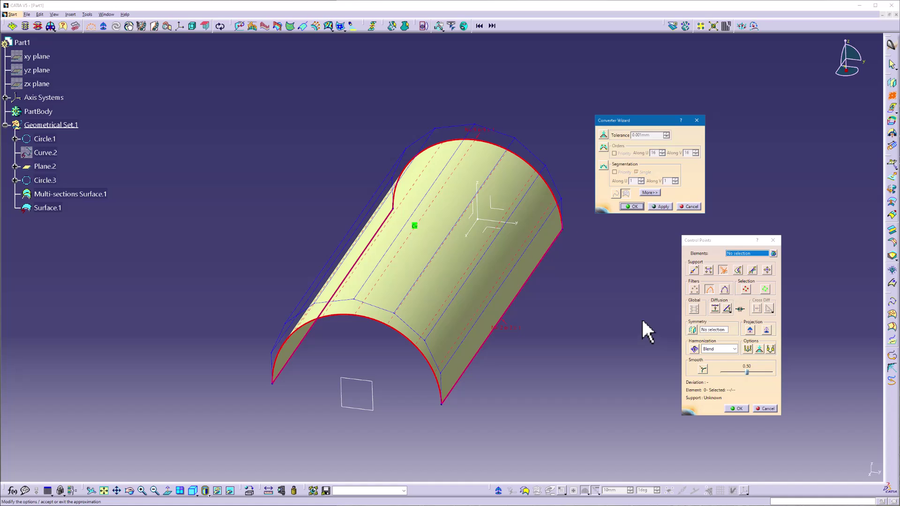
left_click(602, 136)
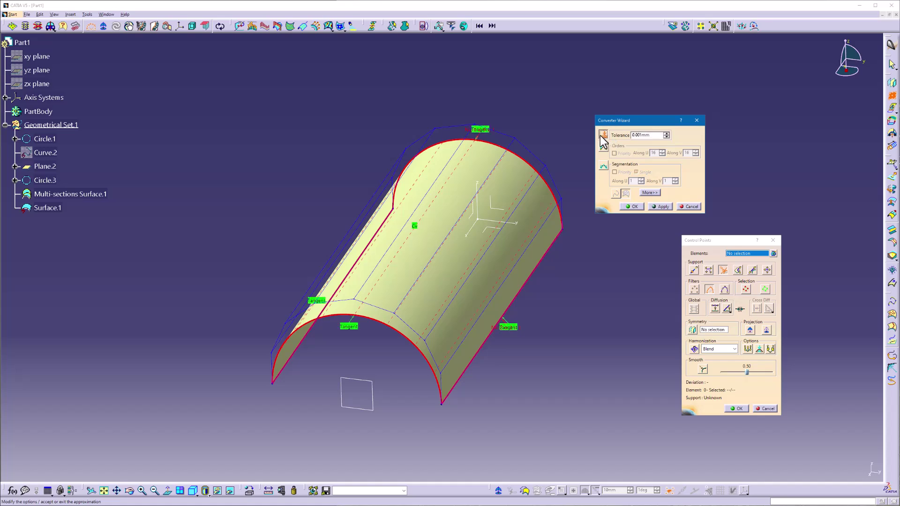
left_click(653, 192)
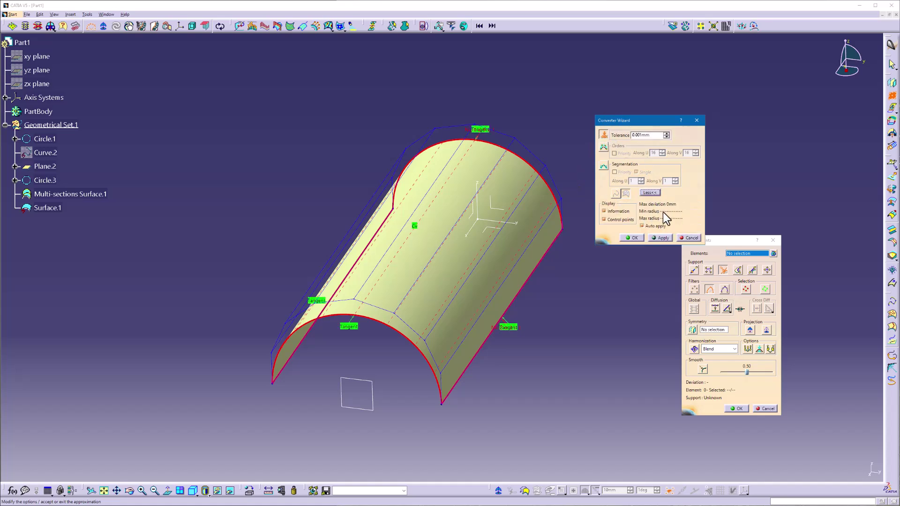
left_click(742, 410)
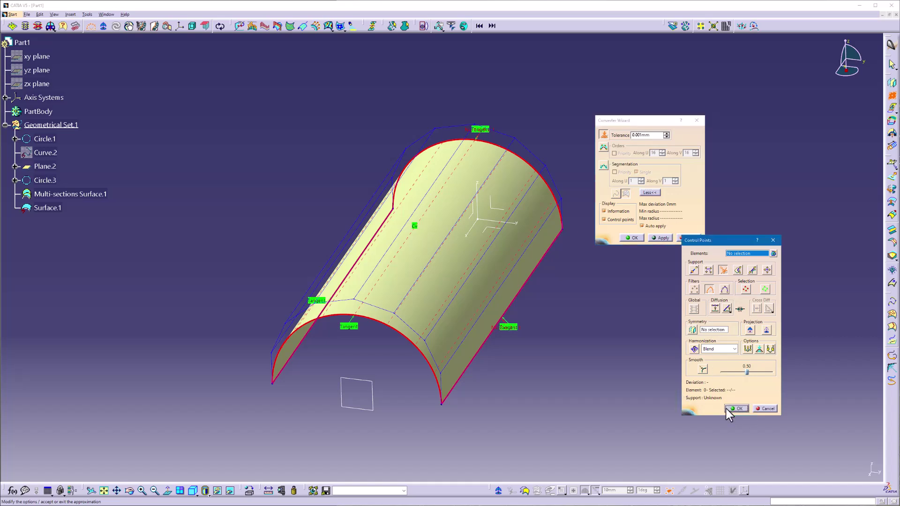
Accept the conversion into Surface.1 and end control-point editing.
left_click(635, 240)
left_click(504, 279)
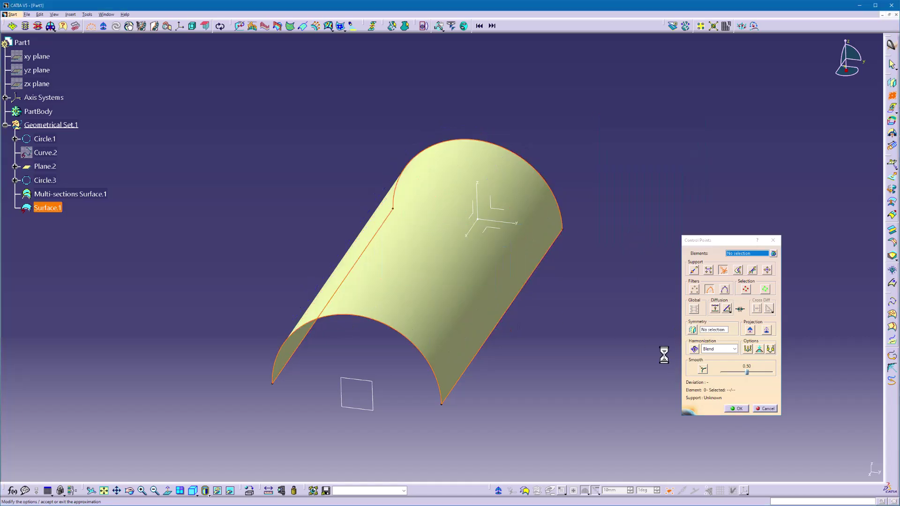
left_click(737, 408)
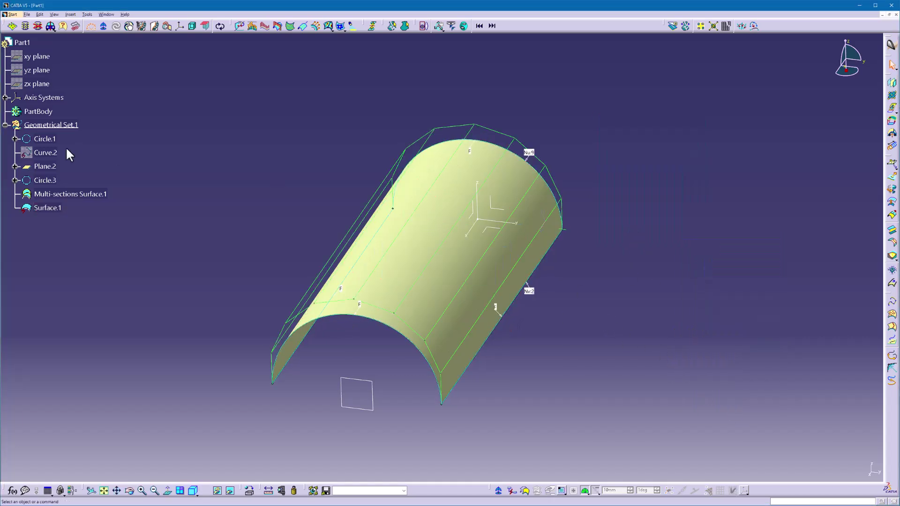
Show control points and segmentation on Surface.1, then orbit to inspect its hull.
left_click(51, 208)
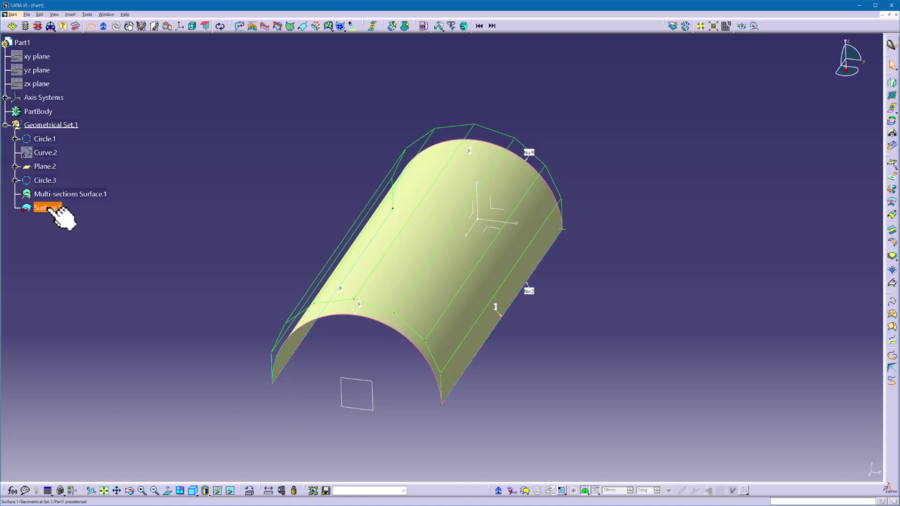
left_click(21, 26)
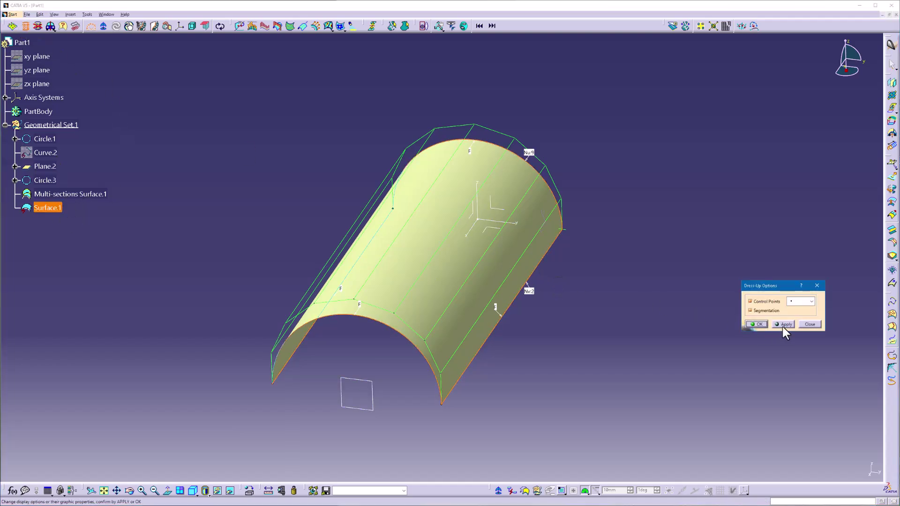
left_click(783, 325)
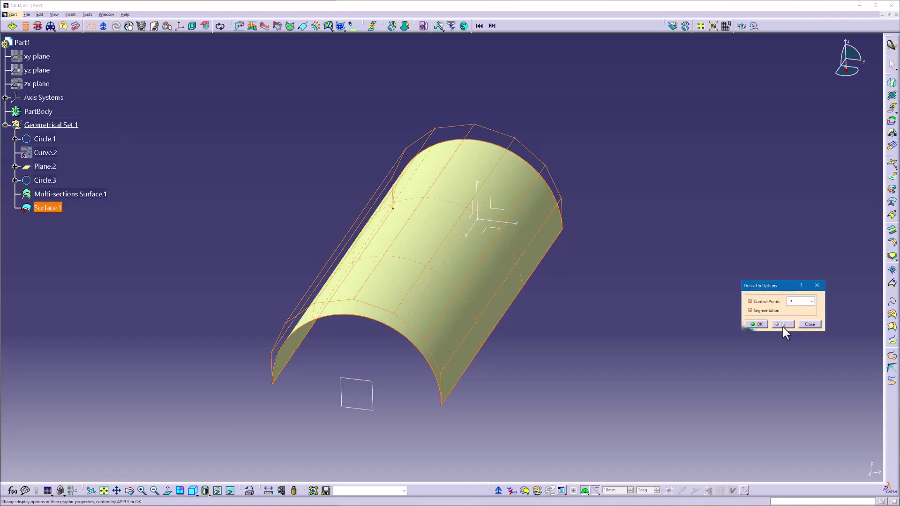
left_click(755, 324)
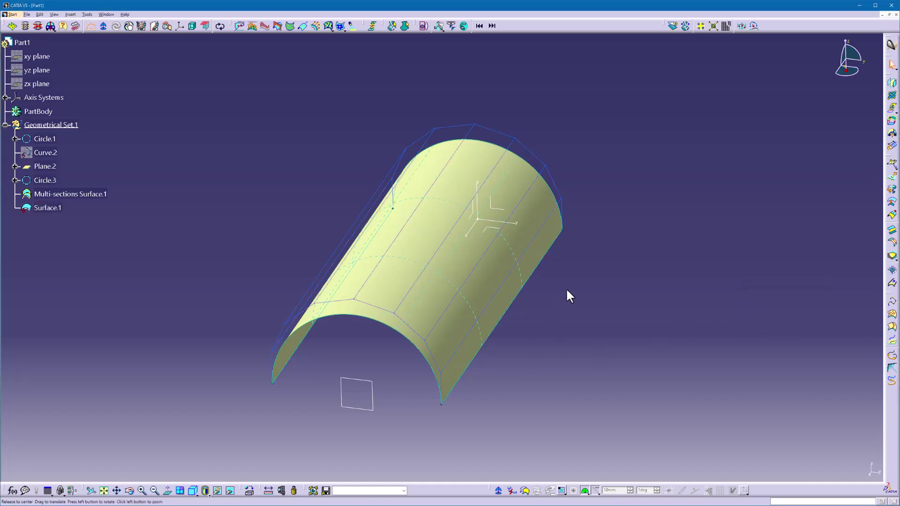
mouse_move(568, 296)
middle_mouse_down()
mouse_move(425, 385)
mouse_move(476, 356)
mouse_move(481, 338)
middle_mouse_up()
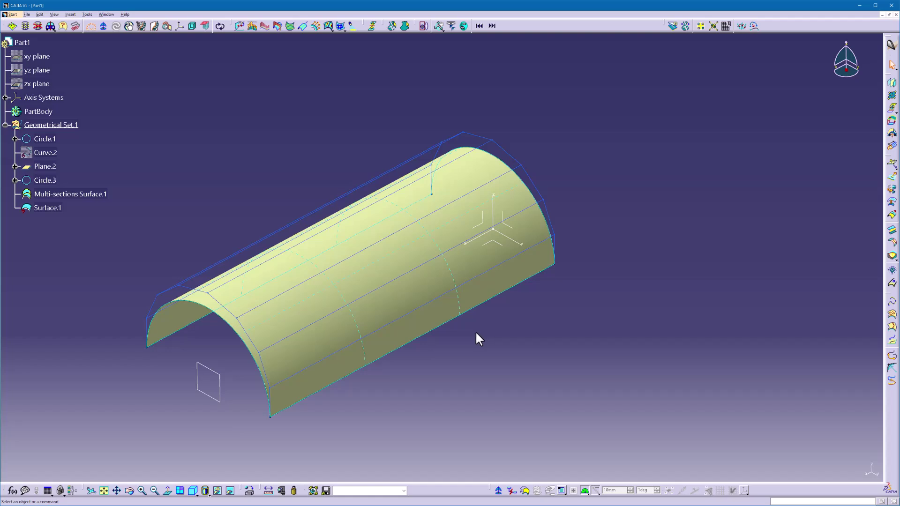
middle_click(474, 338)
mouse_move(424, 329)
middle_mouse_down()
mouse_move(450, 304)
mouse_move(434, 310)
middle_mouse_up()
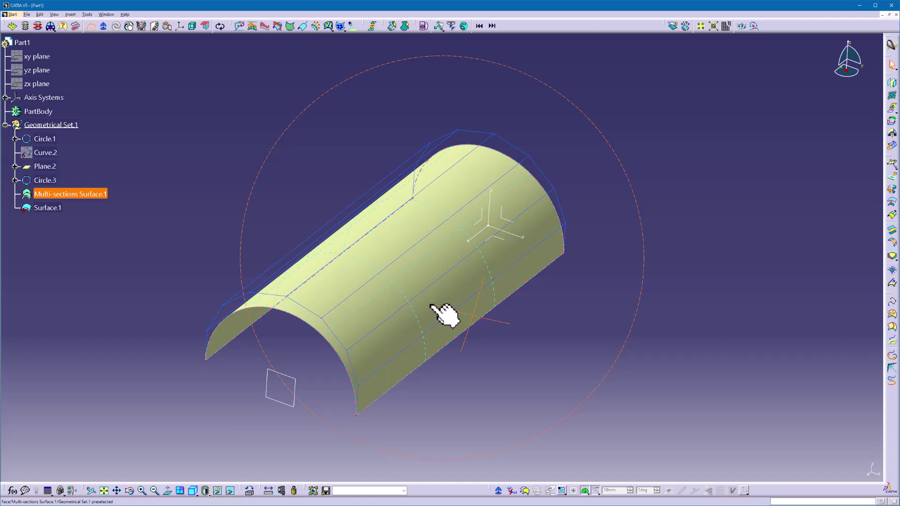
mouse_move(464, 384)
middle_mouse_down()
mouse_move(484, 390)
mouse_move(473, 390)
middle_mouse_up()
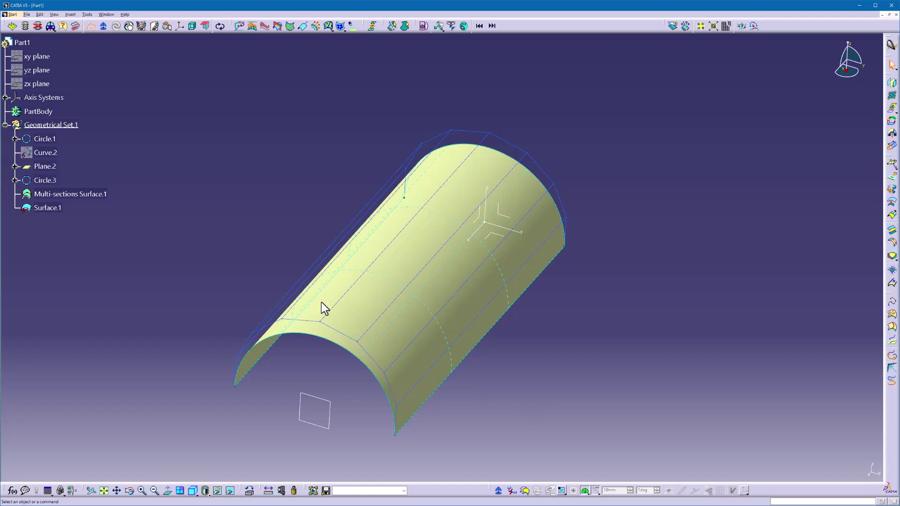
Hide everything from Circle.1 through Surface.1 and orbit the now-empty view.
left_click(42, 139)
left_click(51, 209, "ctrl")
right_click(53, 209)
left_click(76, 234)
mouse_move(287, 274)
middle_mouse_down()
mouse_move(371, 345)
mouse_move(556, 200)
middle_mouse_up()
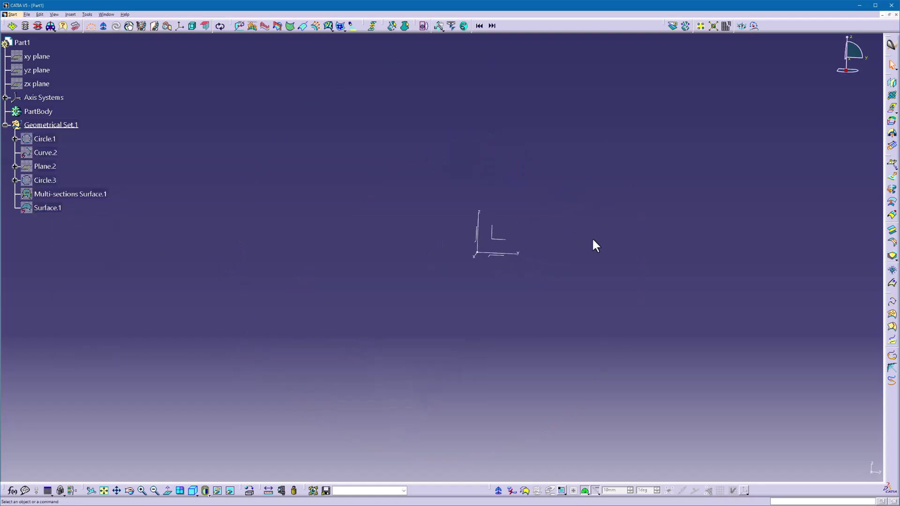
middle_click_drag(610, 263, 676, 237)
Start a FreeStyle 3D spline curve and place three points.
left_click(887, 303)
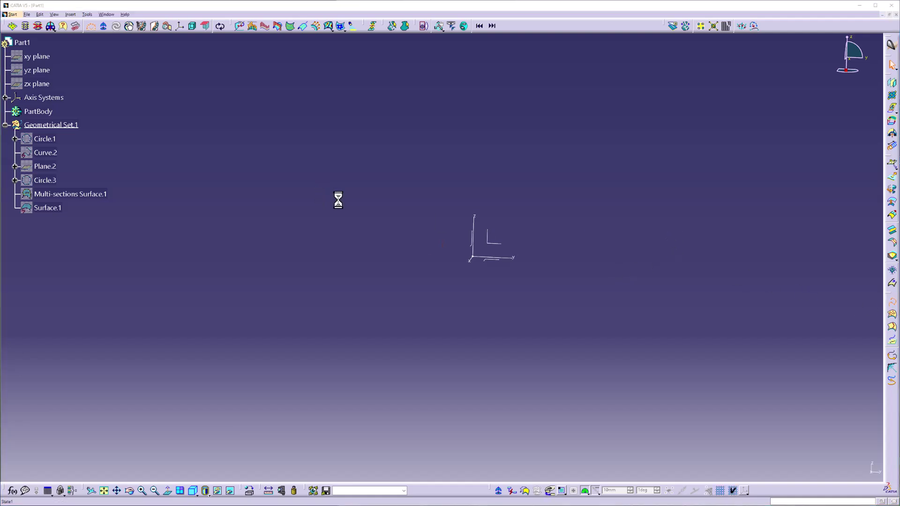
left_click(321, 223)
left_click(456, 160)
left_click(628, 218)
middle_click_drag(656, 255, 539, 258)
Cancel the unfinished curve and draw an arched three-point 3D spline curve.
key("Escape")
mouse_move(609, 313)
middle_mouse_down()
mouse_move(331, 342)
mouse_move(621, 326)
mouse_move(411, 378)
mouse_move(503, 401)
mouse_move(578, 241)
middle_mouse_up()
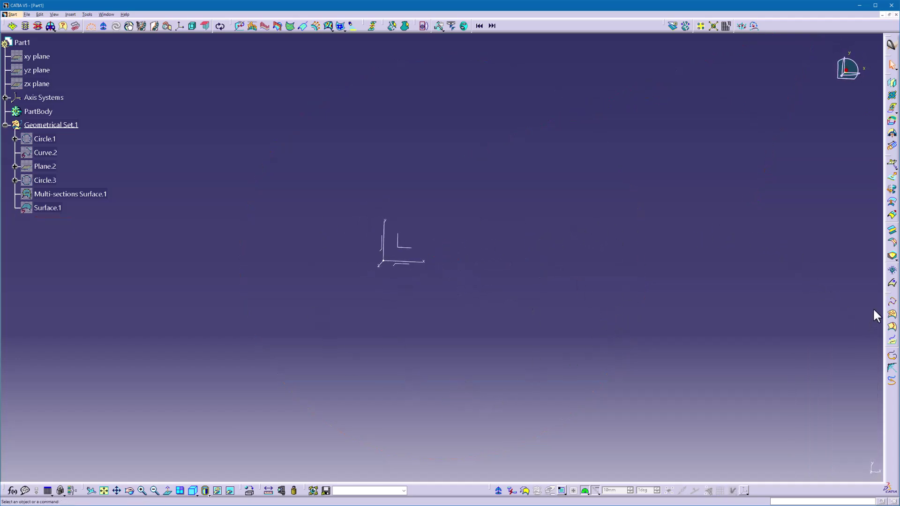
left_click(891, 301)
left_click(399, 153)
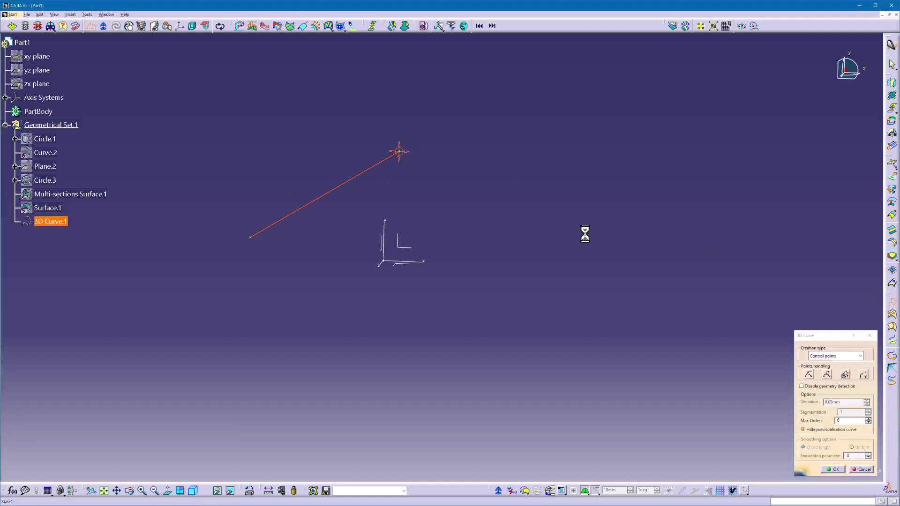
left_click(585, 231)
left_click(841, 470)
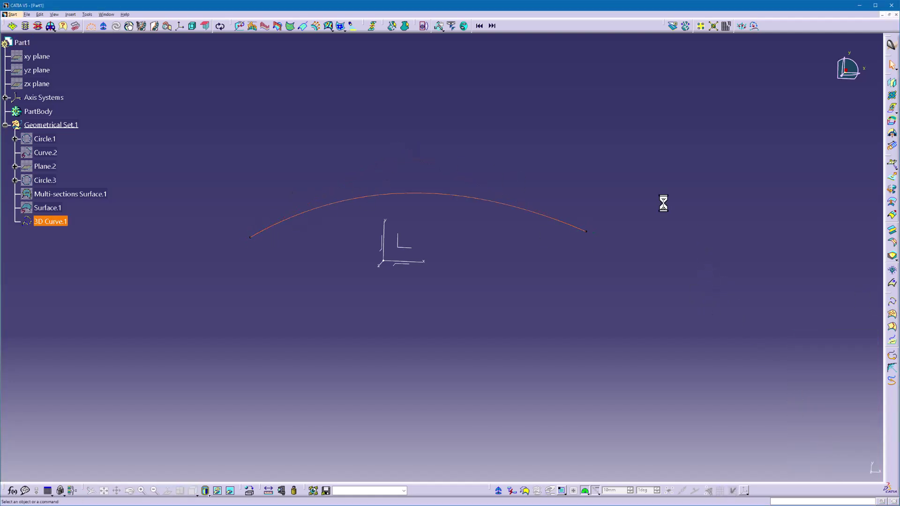
middle_click_drag(618, 167, 439, 194)
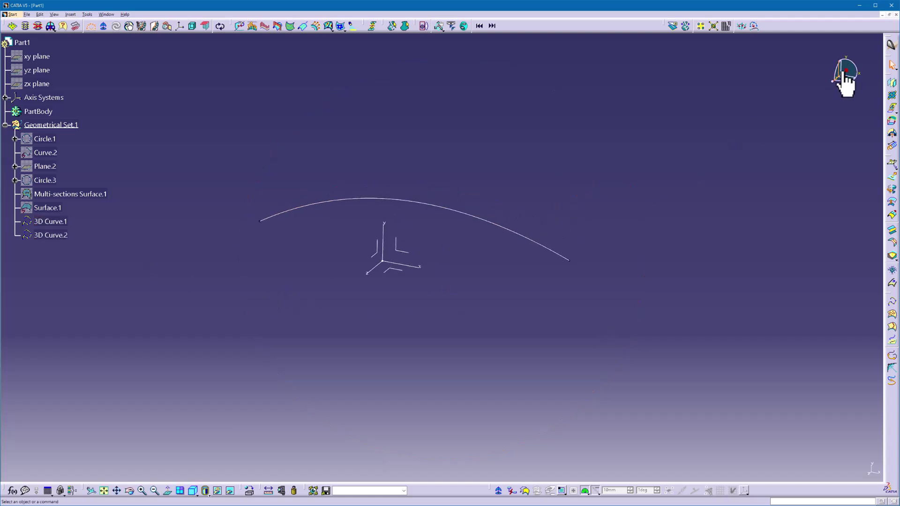
Use the 3D compass to move 3D Curve.2 away from the first curve.
left_click_drag(848, 74, 373, 276)
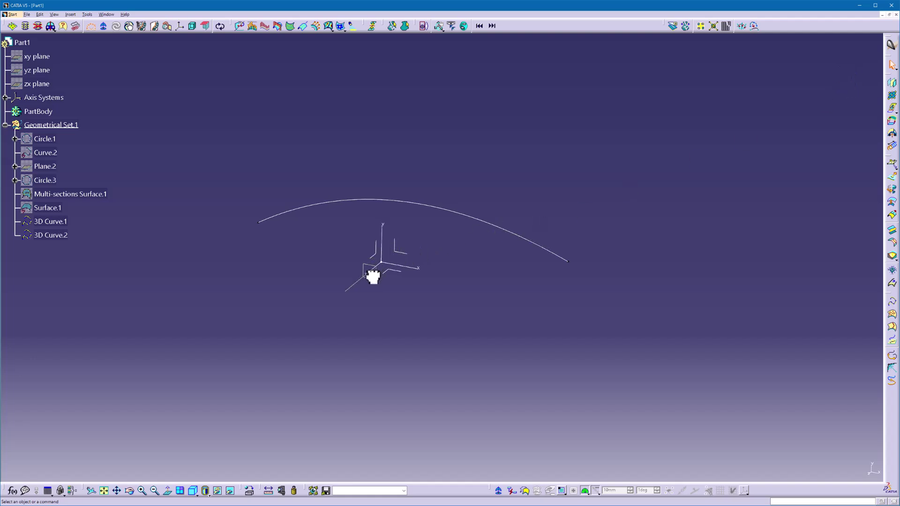
left_click(51, 235)
mouse_move(402, 295)
middle_mouse_down()
mouse_move(515, 331)
mouse_move(428, 342)
middle_mouse_up()
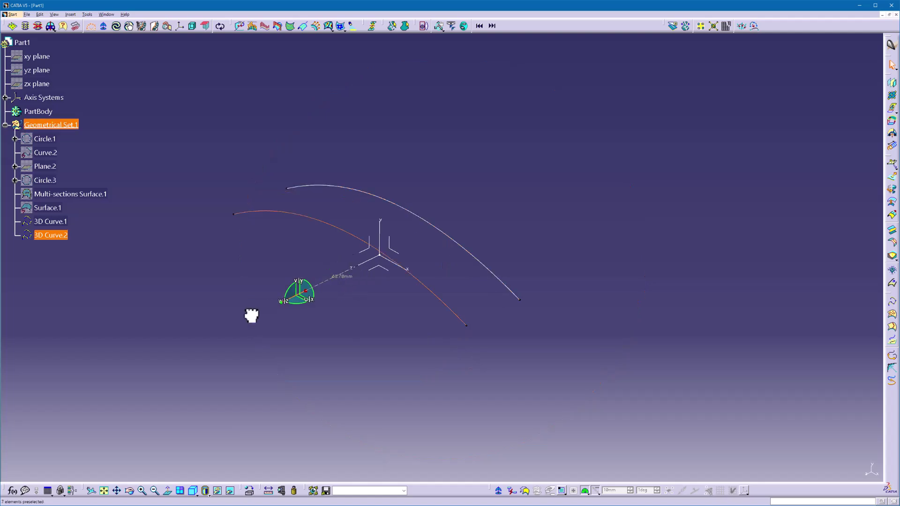
left_click_drag(345, 272, 89, 361)
middle_click_drag(392, 335, 467, 319)
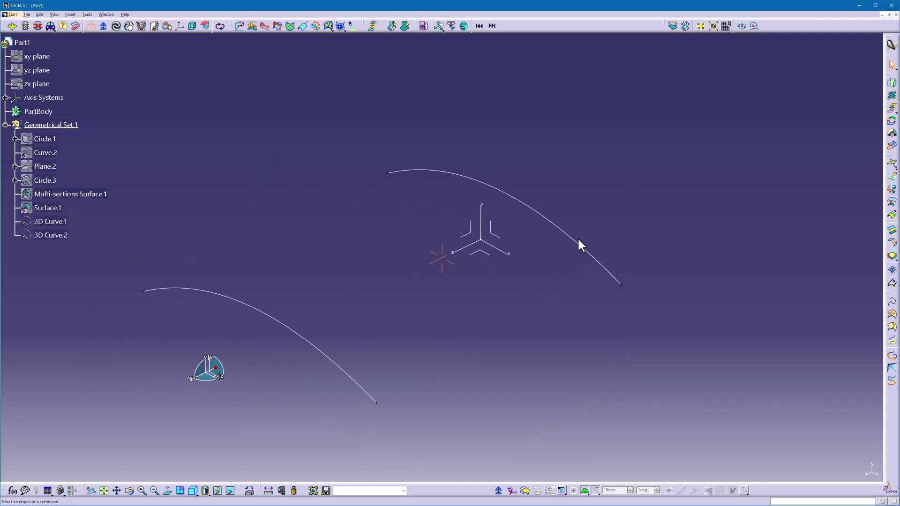
Reshape the upper curve by dragging one of its control points.
double_click(577, 242)
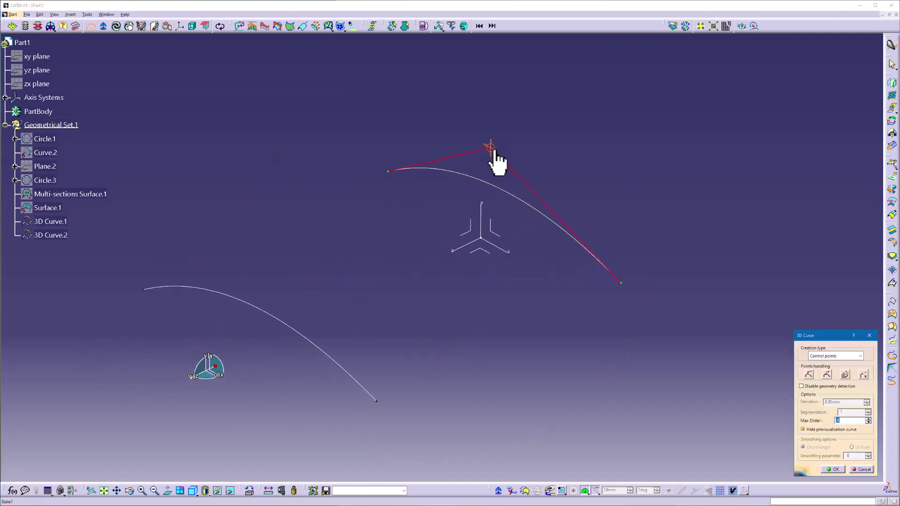
left_click_drag(492, 150, 570, 195)
left_click(832, 470)
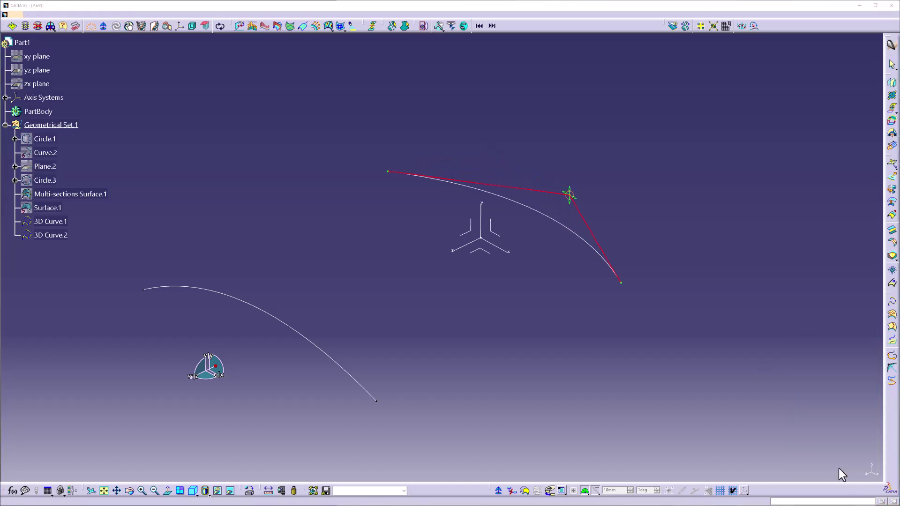
Recentre both curves, then switch from FreeStyle to Generative Shape Design via Start > Shape.
middle_click_drag(325, 120, 347, 101)
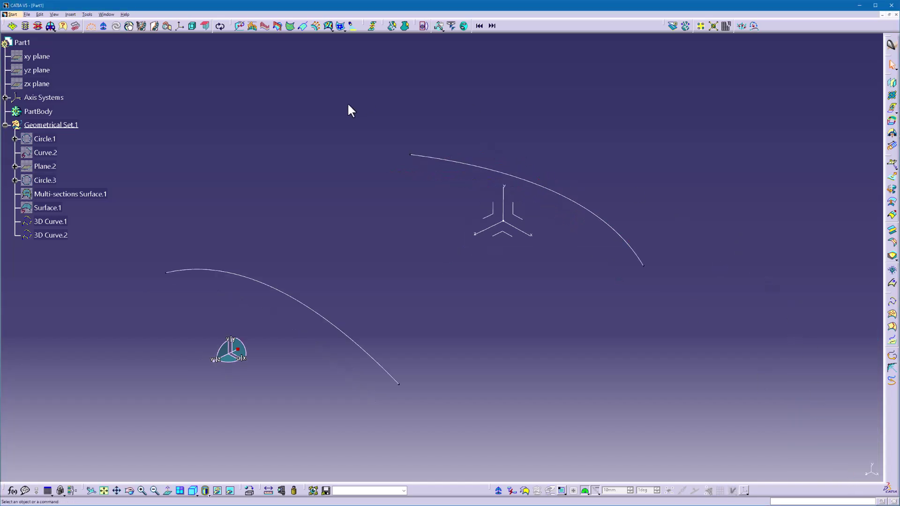
left_click(12, 15)
mouse_move(25, 55)
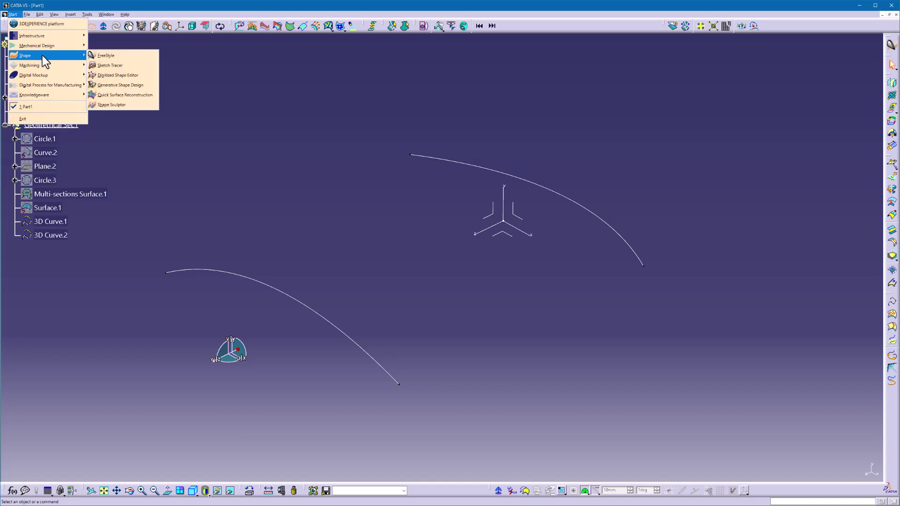
left_click(127, 84)
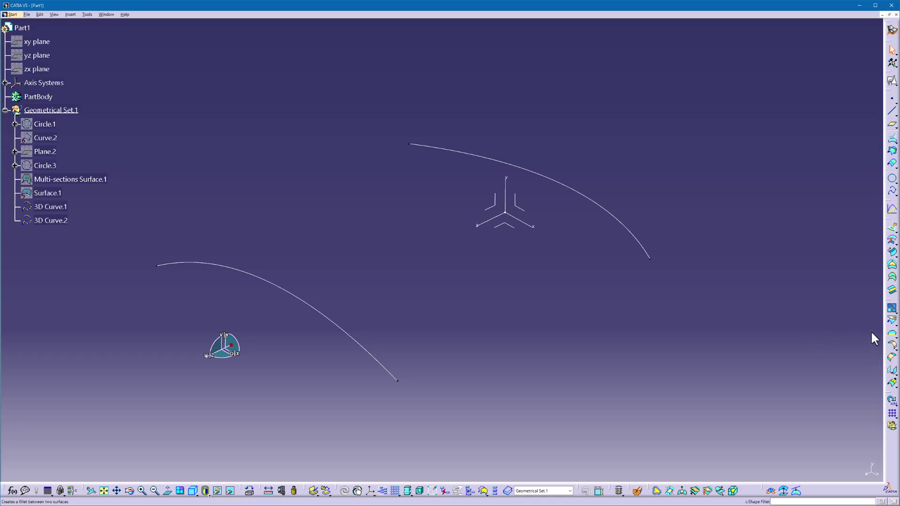
Create a multi-sections surface with 3D Curve.2 and 3D Curve.1 as sections.
left_click(891, 282)
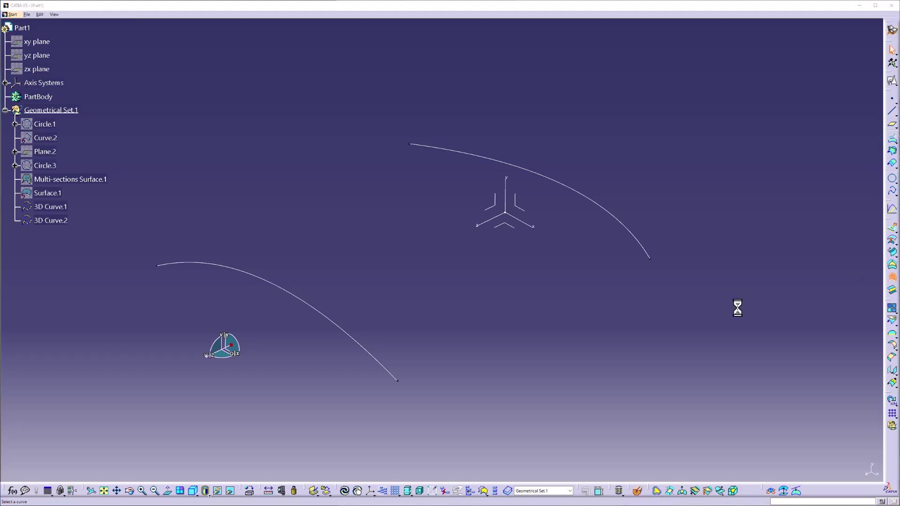
left_click(390, 380)
left_click(650, 259)
left_click(802, 470)
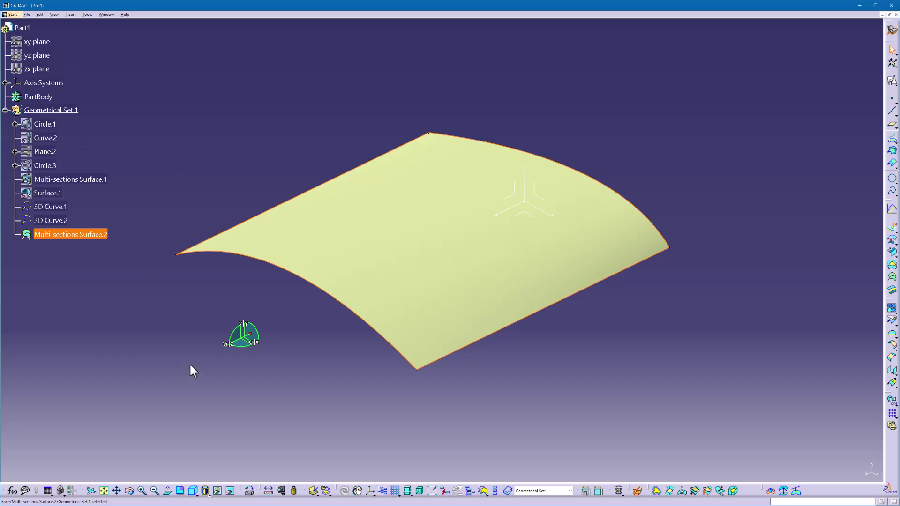
Show control points and segmentation on Multi-sections Surface.2.
left_click(620, 496)
left_click(787, 324)
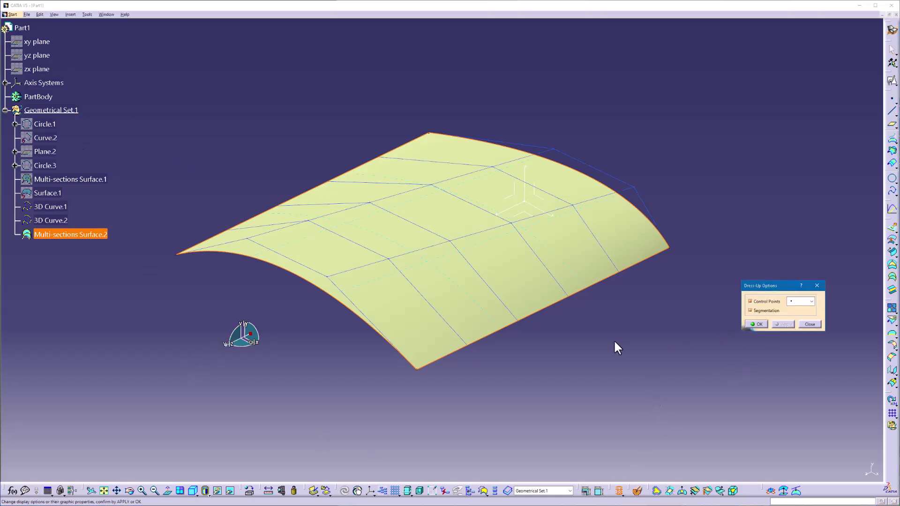
middle_click_drag(609, 349, 551, 391)
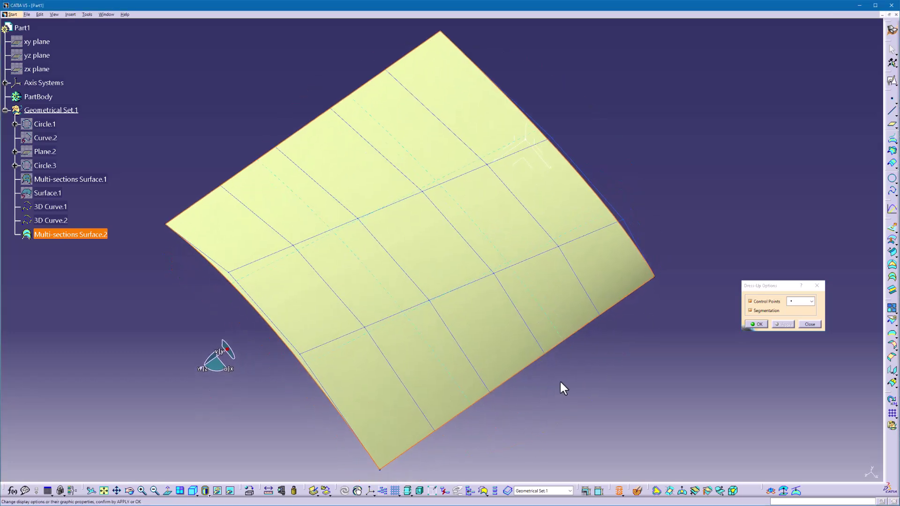
left_click(757, 324)
middle_click_drag(528, 326, 251, 362)
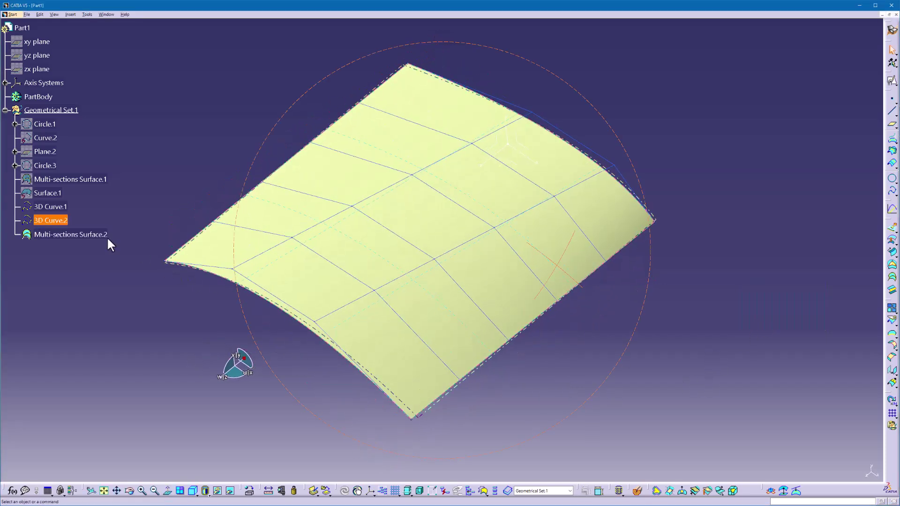
Show control points on 3D Curve.1 and 3D Curve.2, then orbit to inspect.
left_click(53, 221)
left_click(56, 207, "ctrl")
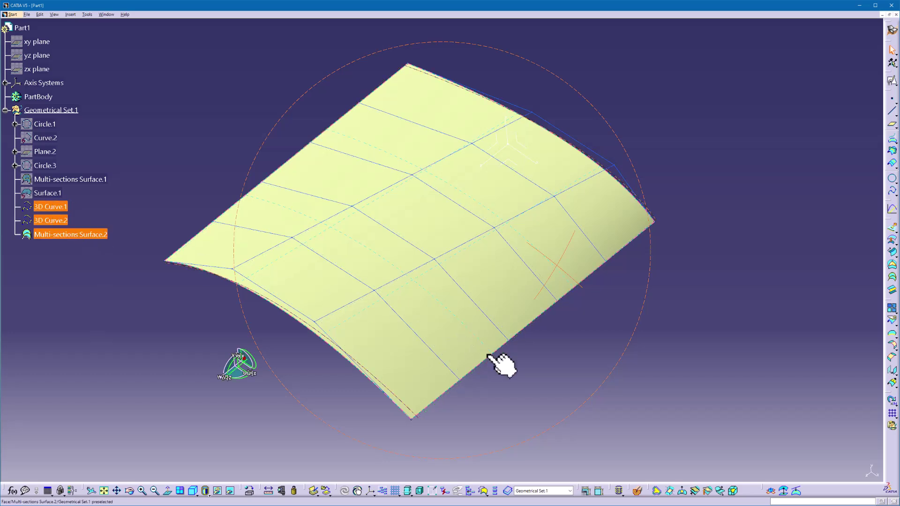
left_click(621, 492)
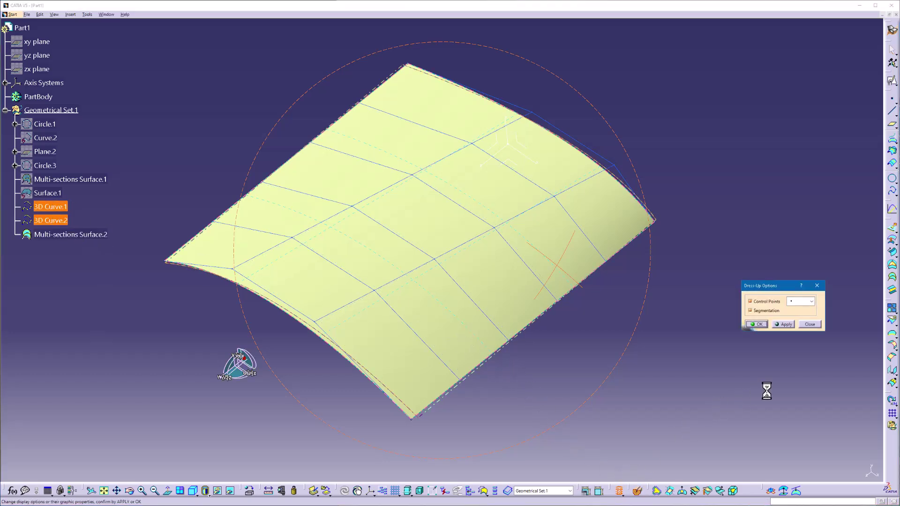
left_click(761, 324)
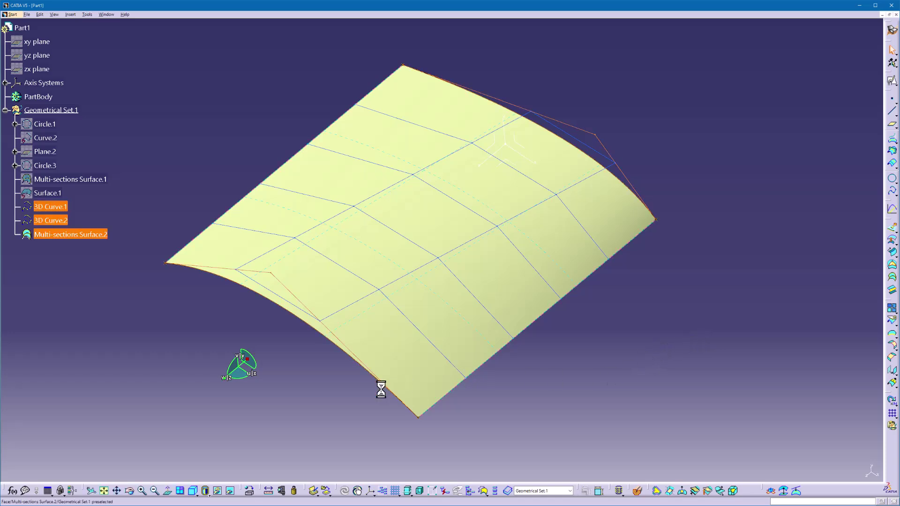
mouse_move(363, 392)
middle_mouse_down()
mouse_move(368, 369)
mouse_move(424, 329)
mouse_move(473, 327)
mouse_move(539, 271)
mouse_move(593, 257)
mouse_move(568, 268)
mouse_move(538, 302)
middle_mouse_up()
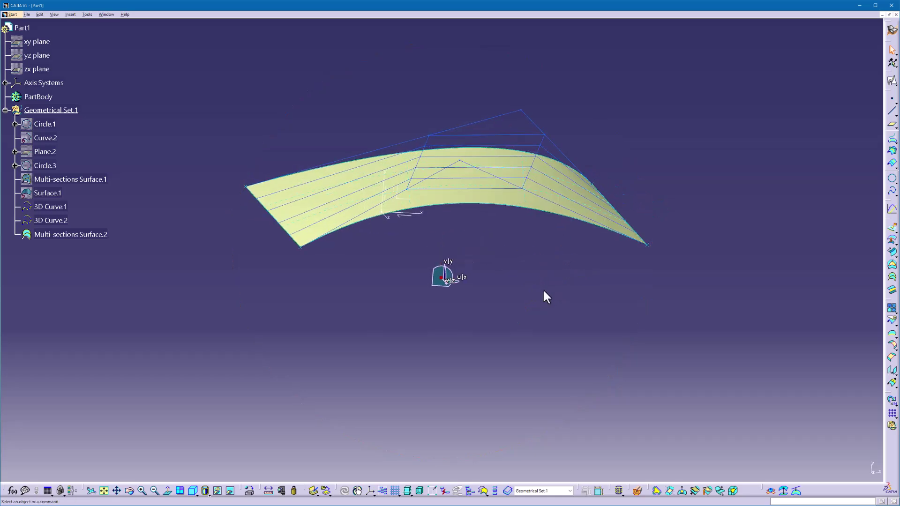
mouse_move(434, 242)
middle_mouse_down()
mouse_move(497, 227)
mouse_move(554, 132)
middle_mouse_up()
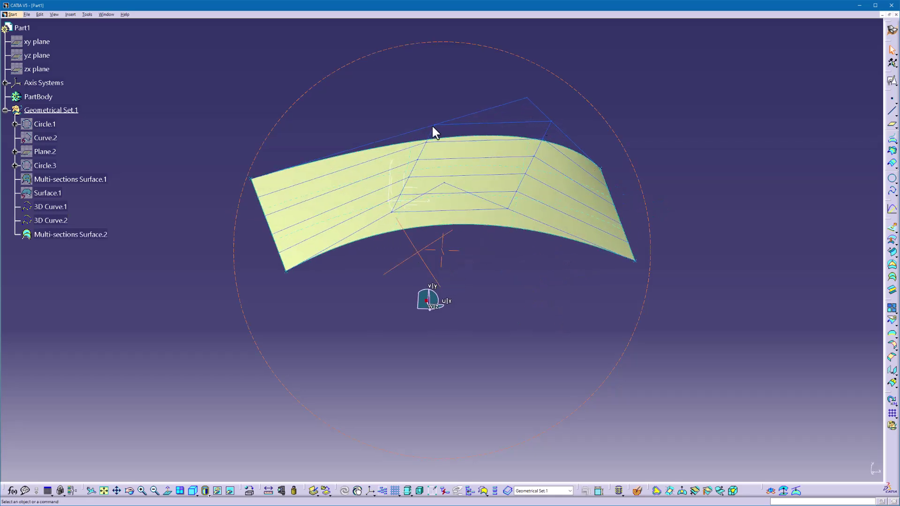
left_click(610, 218)
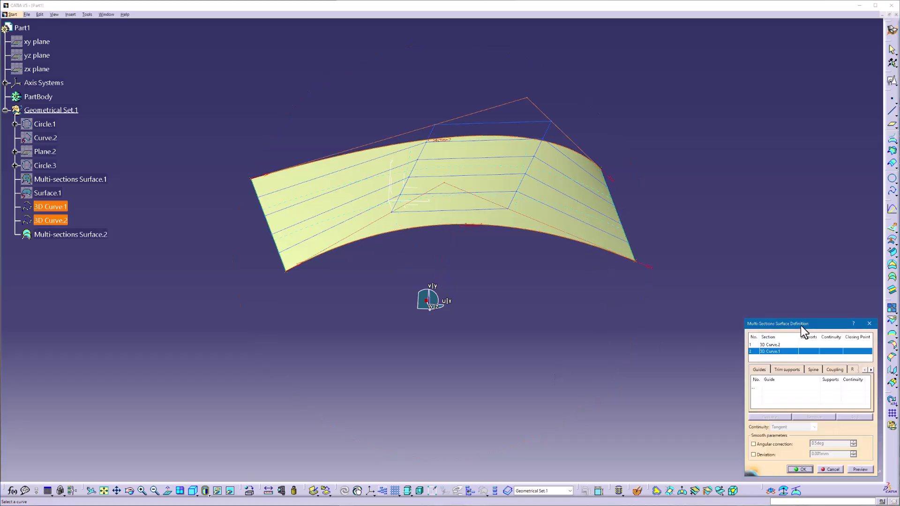
left_click_drag(801, 325, 753, 240)
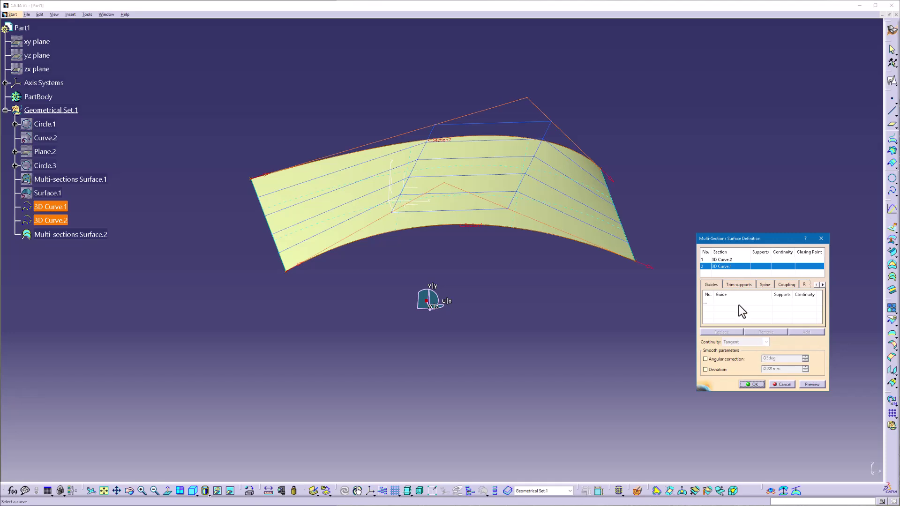
left_click(722, 359)
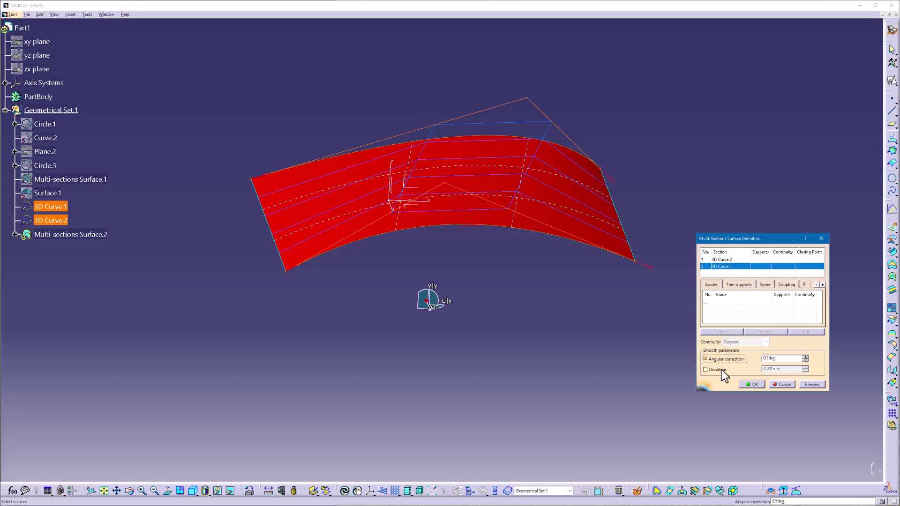
left_click(811, 385)
mouse_move(677, 362)
middle_mouse_down()
mouse_move(537, 283)
mouse_move(453, 275)
mouse_move(577, 125)
mouse_move(420, 172)
middle_mouse_up()
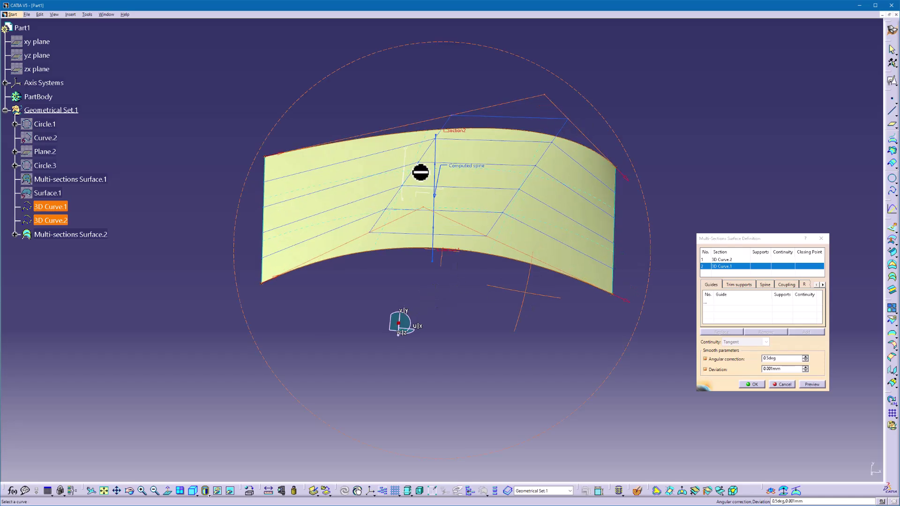
left_click(720, 360)
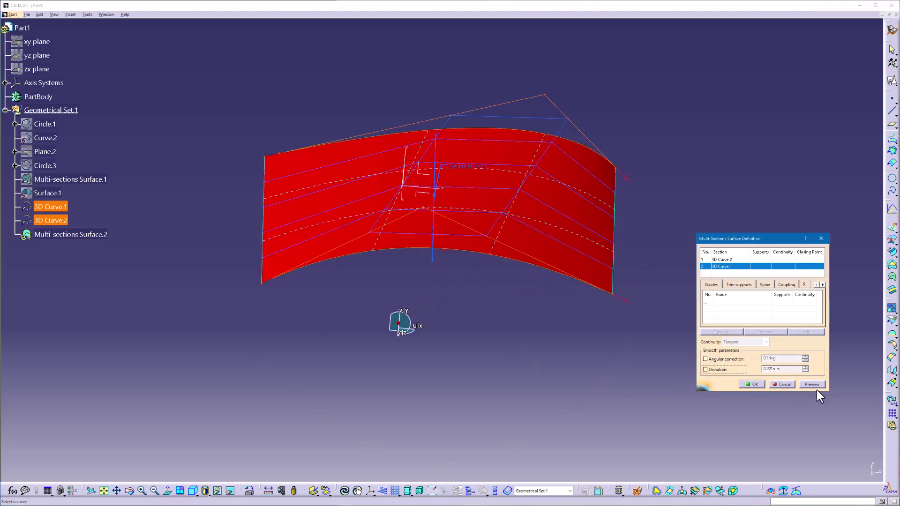
left_click(817, 386)
left_click(822, 284)
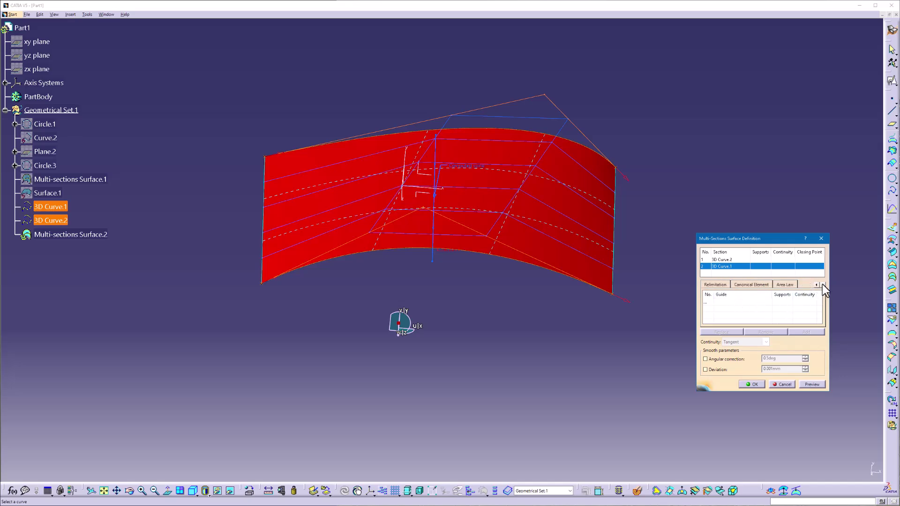
left_click(785, 284)
left_click(752, 284)
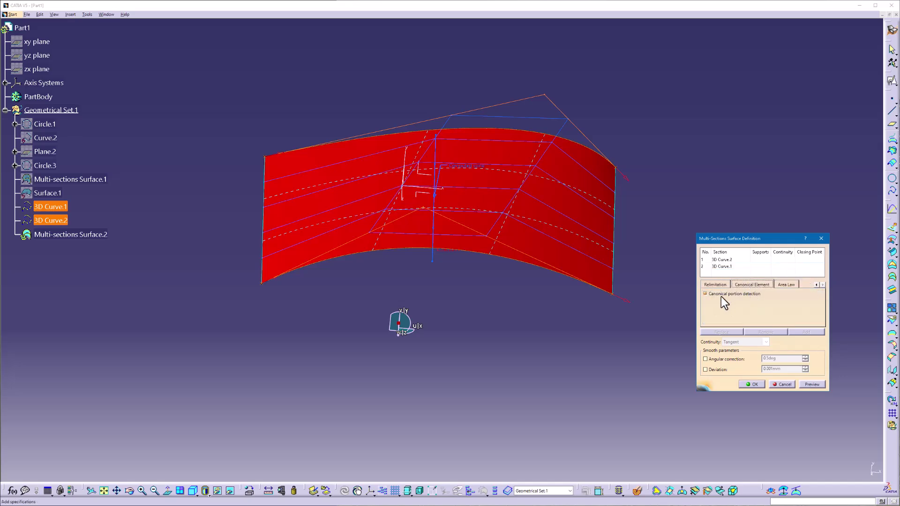
left_click(810, 385)
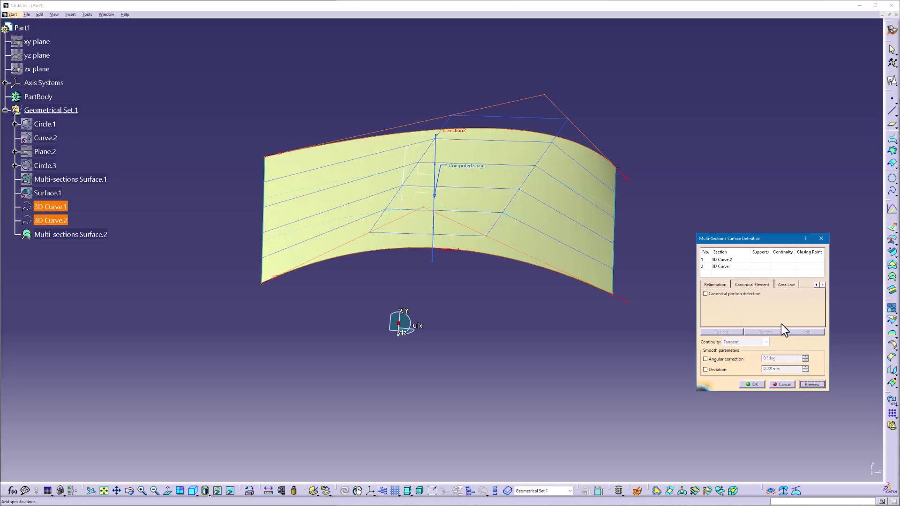
left_click(720, 287)
left_click(817, 285)
left_click(760, 285)
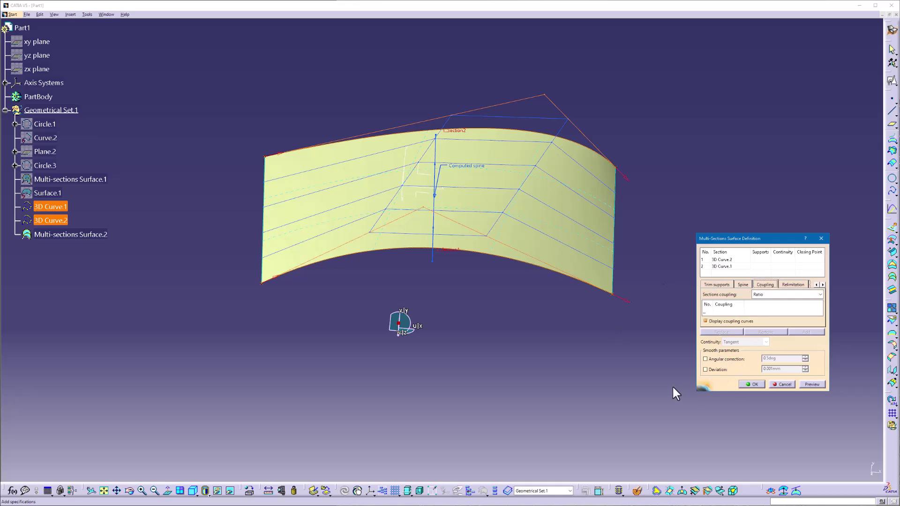
left_click(751, 385)
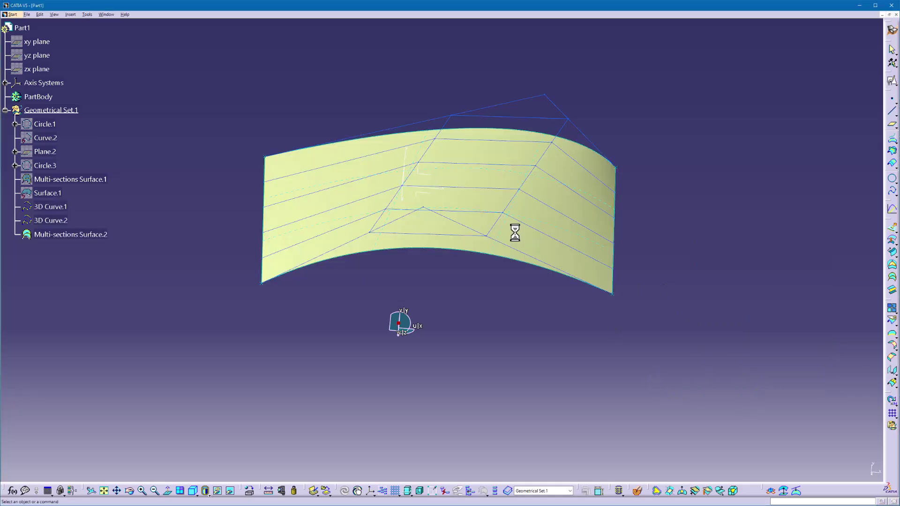
middle_click_drag(543, 292, 500, 337)
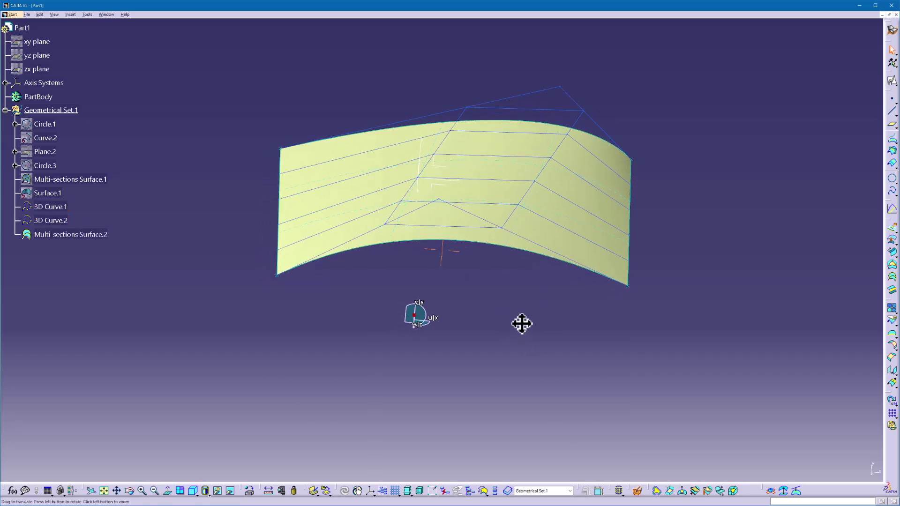